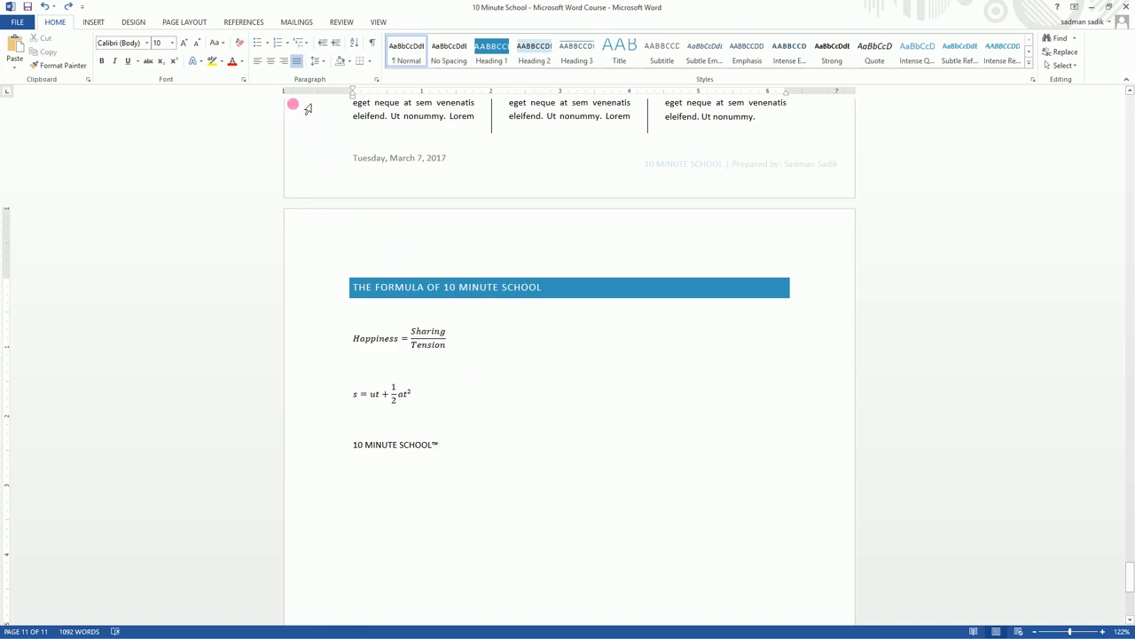
- Insert a footnote at the end of the Happiness equation reading "This equation is imaginary"
{"action": "left_click", "coordinate": [248, 21]}
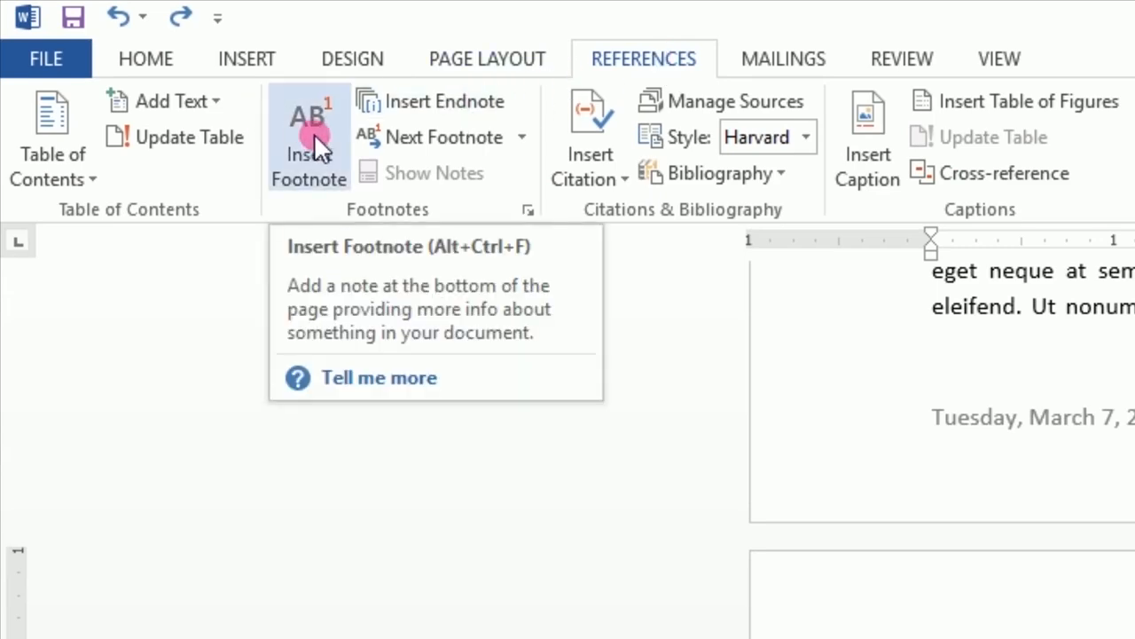
{"action": "left_click", "coordinate": [503, 469]}
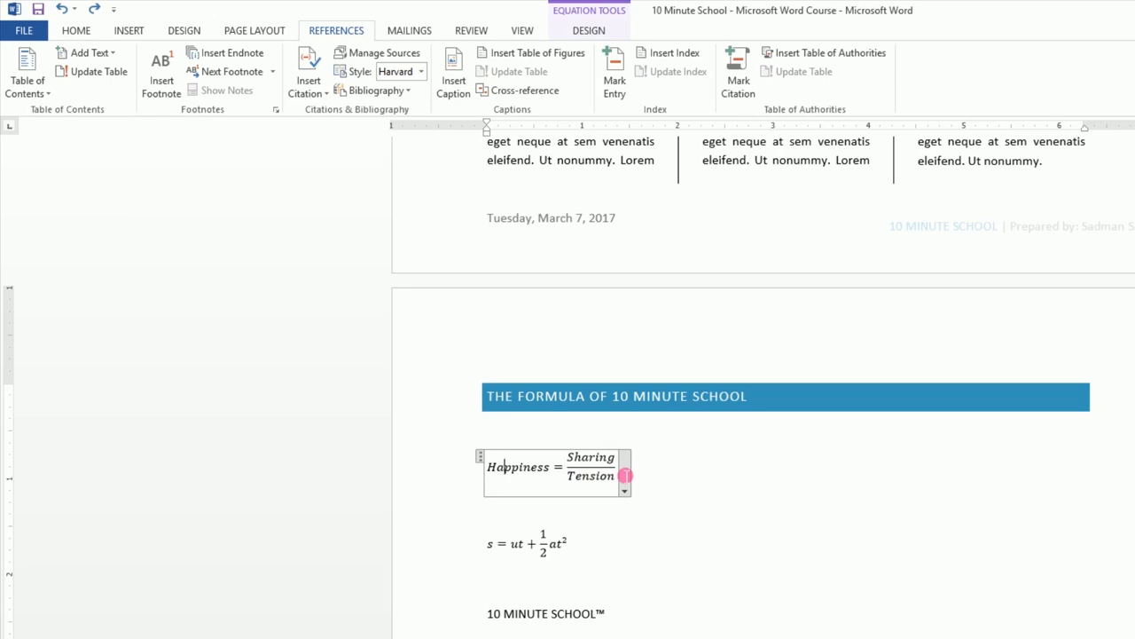
{"action": "double_click", "coordinate": [620, 463]}
{"action": "left_click", "coordinate": [624, 478]}
{"action": "left_click", "coordinate": [161, 76]}
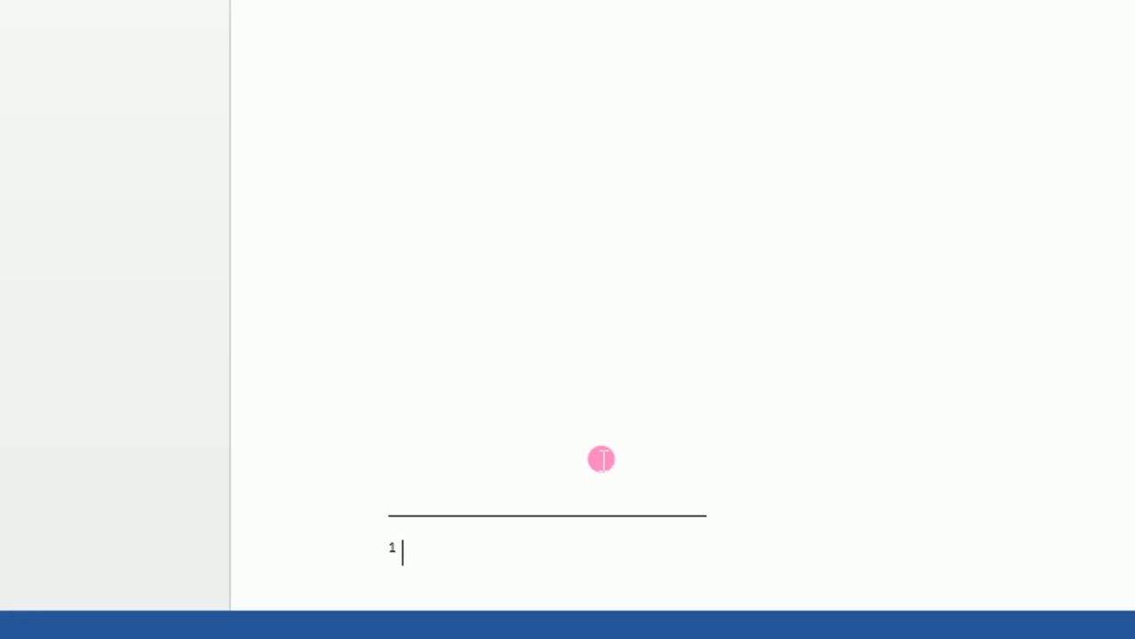
{"action": "type", "text": "T"}
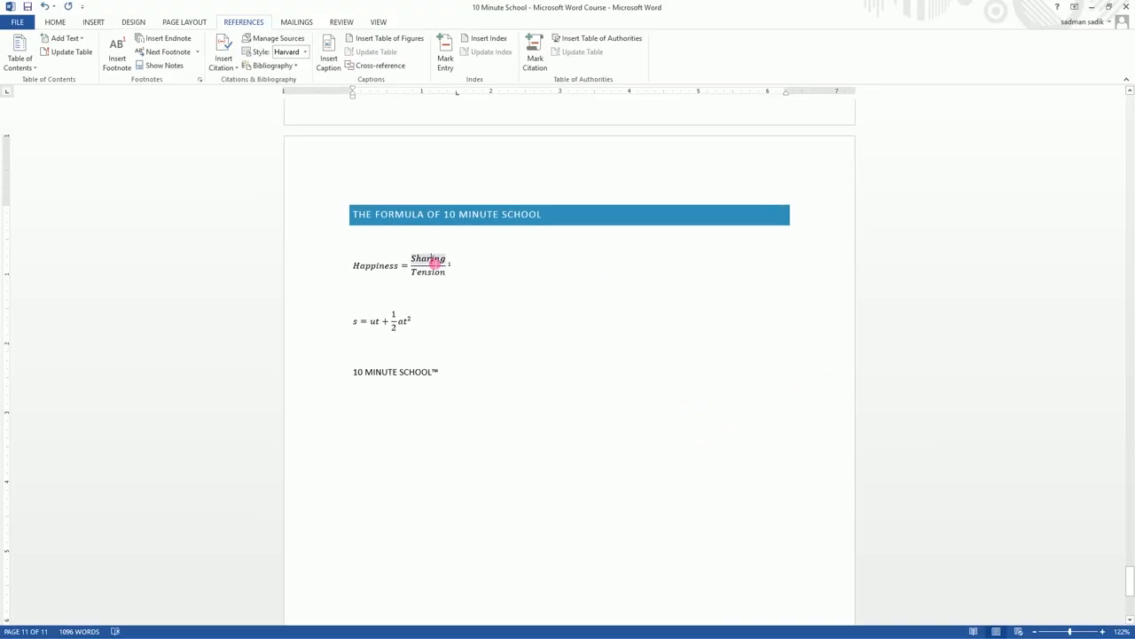
- Examine the footnote marker beside the Happiness equation and its matching note at the end of the page
{"action": "left_click", "coordinate": [434, 262]}
{"action": "scroll", "coordinate": [408, 319], "scroll_direction": "down", "scroll_amount": 10}
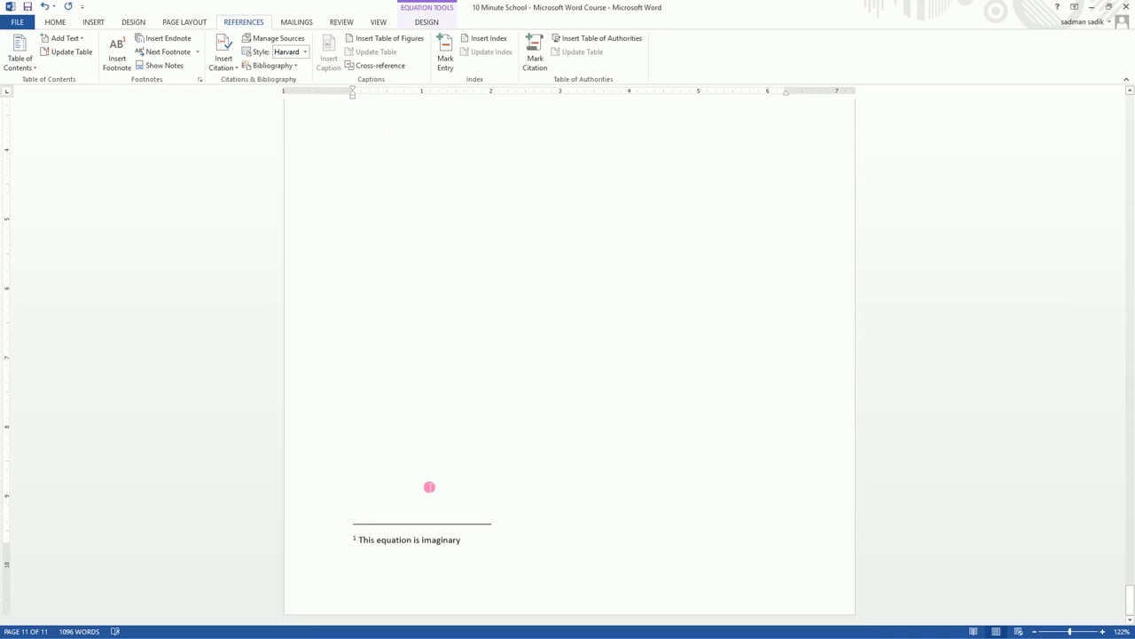
{"action": "scroll", "coordinate": [428, 547], "scroll_direction": "up", "scroll_amount": 8}
{"action": "left_click", "coordinate": [448, 406]}
{"action": "scroll", "coordinate": [645, 357], "scroll_direction": "down", "scroll_amount": 8}
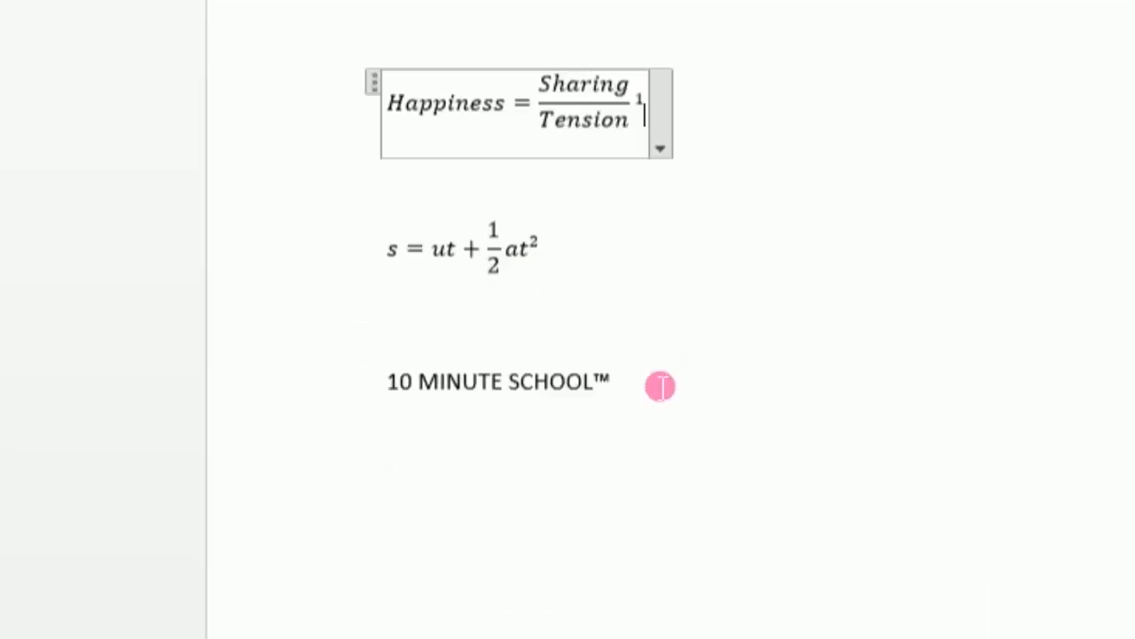
{"action": "left_click_drag", "start_coordinate": [402, 390], "coordinate": [674, 401]}
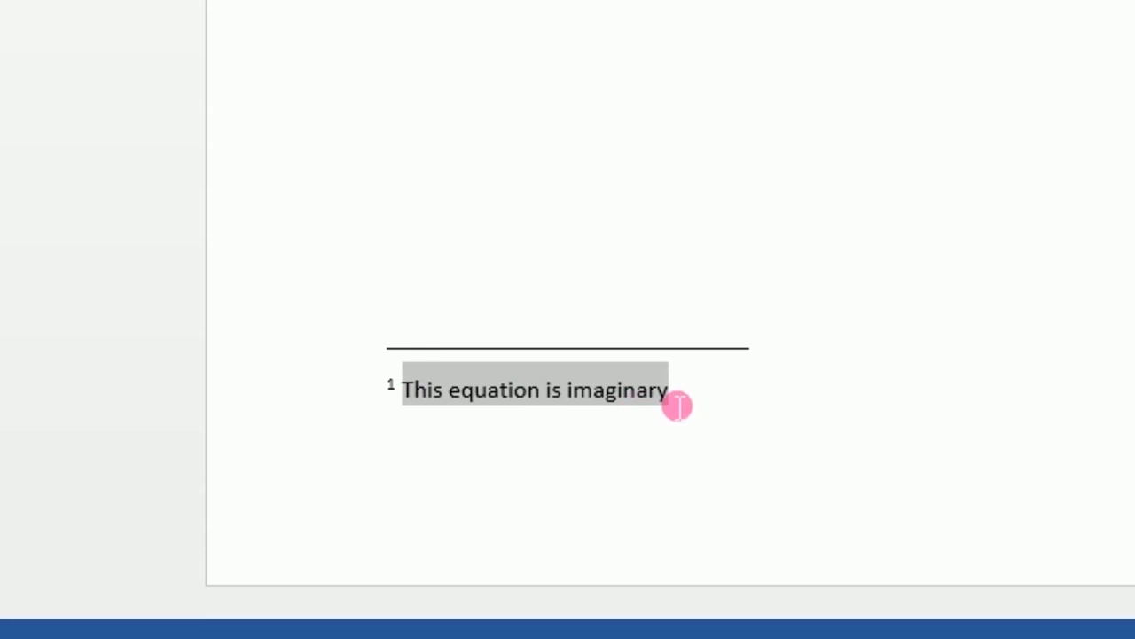
{"action": "scroll", "coordinate": [591, 268], "scroll_direction": "up", "scroll_amount": 8}
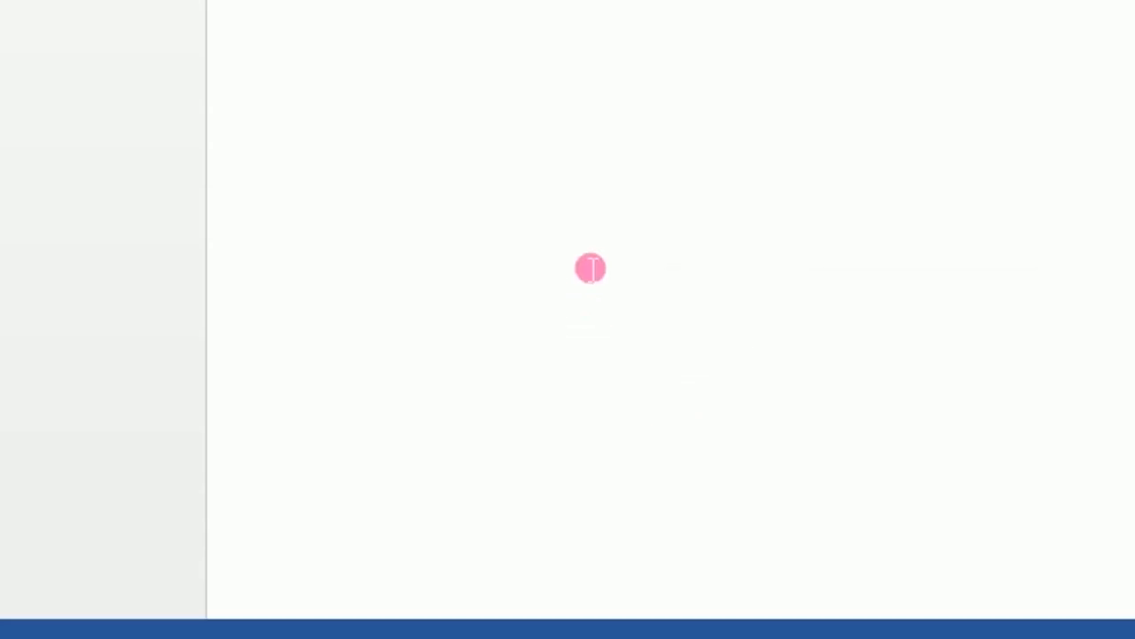
- Insert a footnote at the end of the s = ut + ½at² equation reading "This equation is real"
{"action": "left_click", "coordinate": [801, 532]}
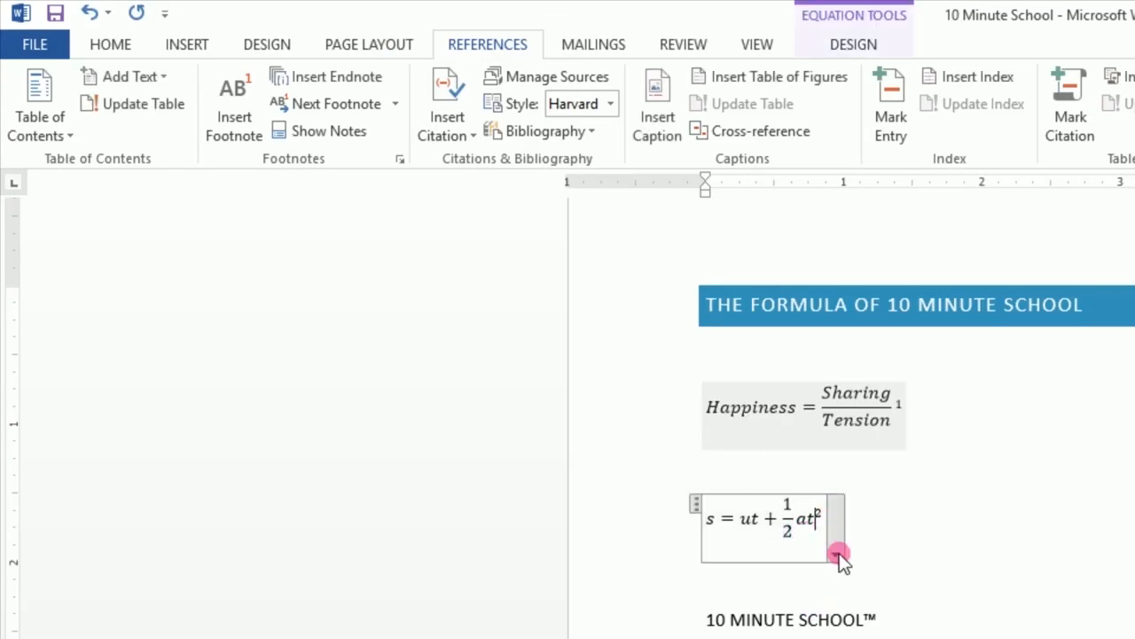
{"action": "left_click", "coordinate": [824, 519]}
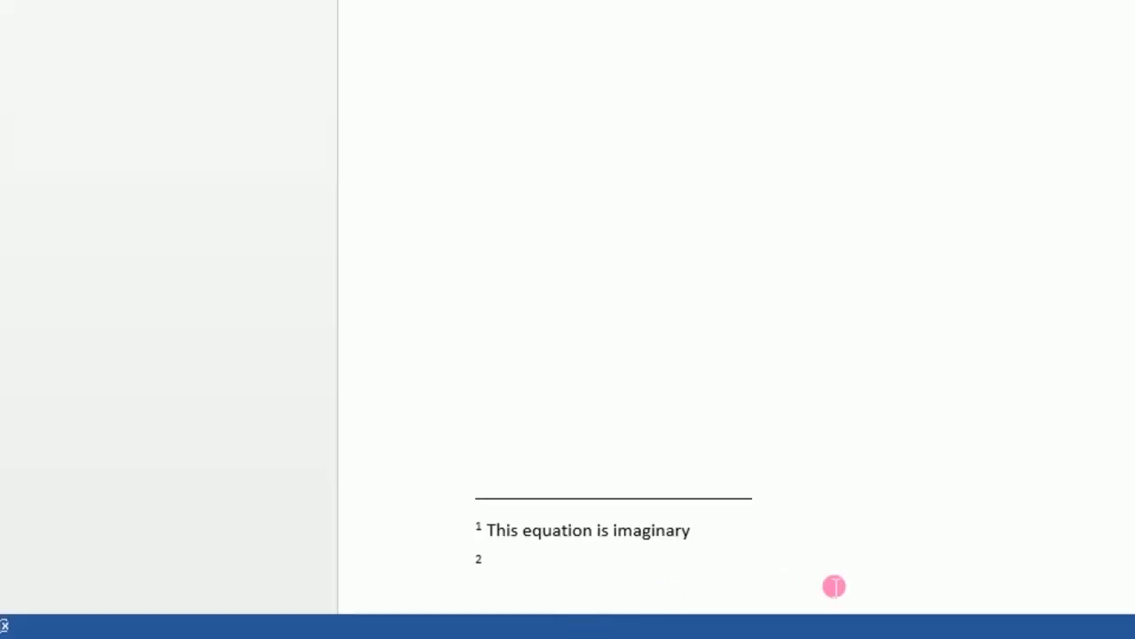
{"action": "type", "text": "Thiu"}
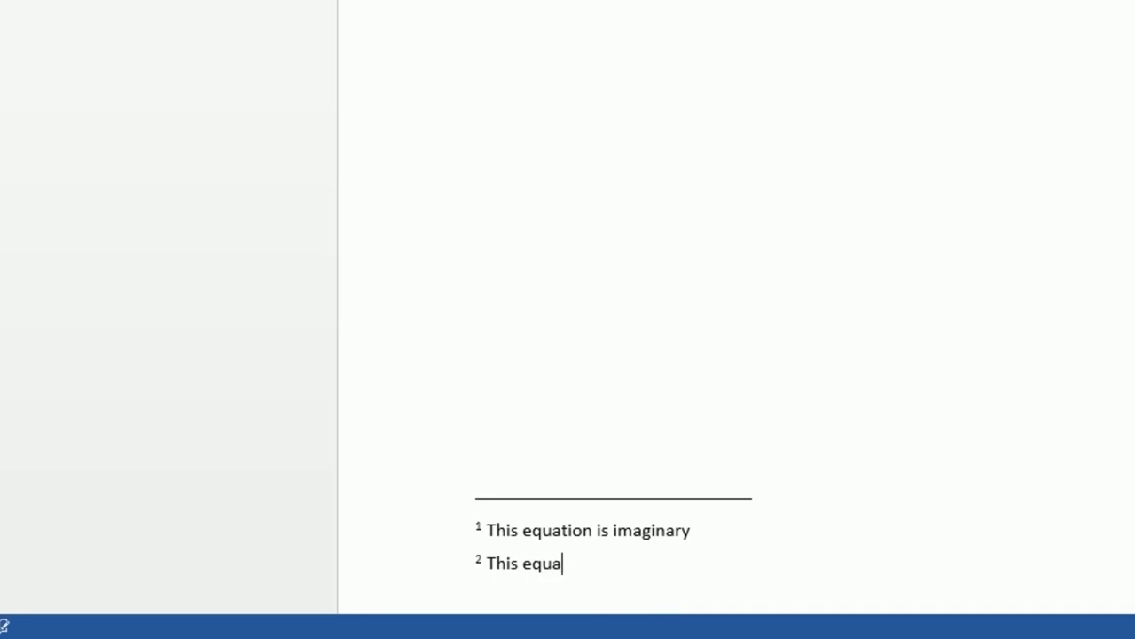
{"action": "type", "text": " equation is real"}
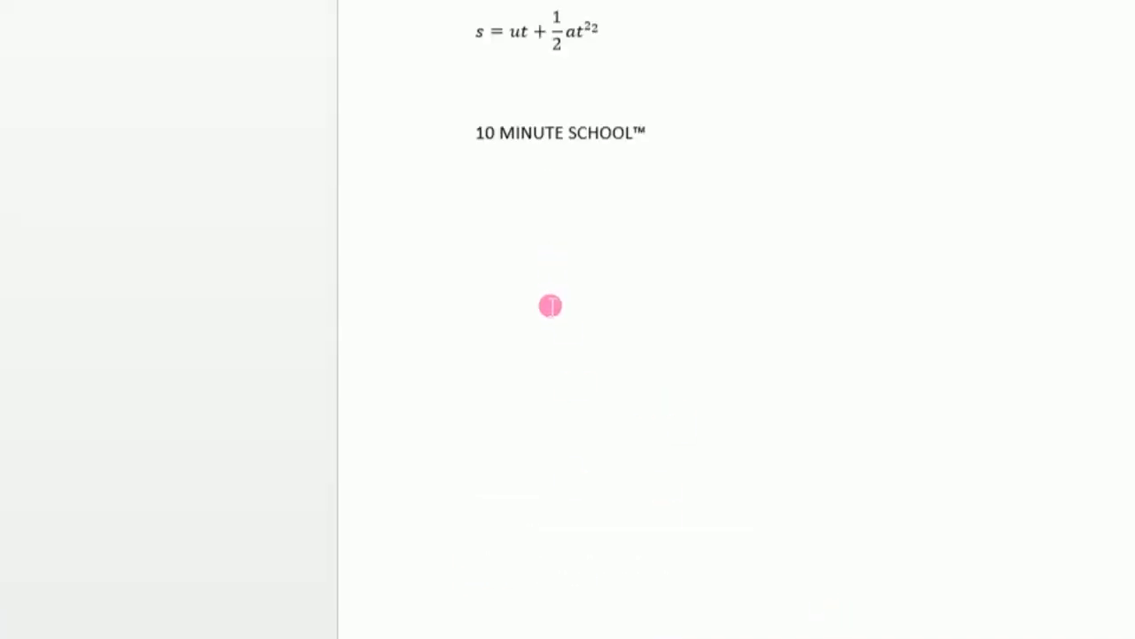
- Compare the footnote markers on both equations with the two notes at the end of the page
{"action": "scroll", "coordinate": [576, 302], "scroll_direction": "up", "scroll_amount": 4}
{"action": "left_click", "coordinate": [608, 312]}
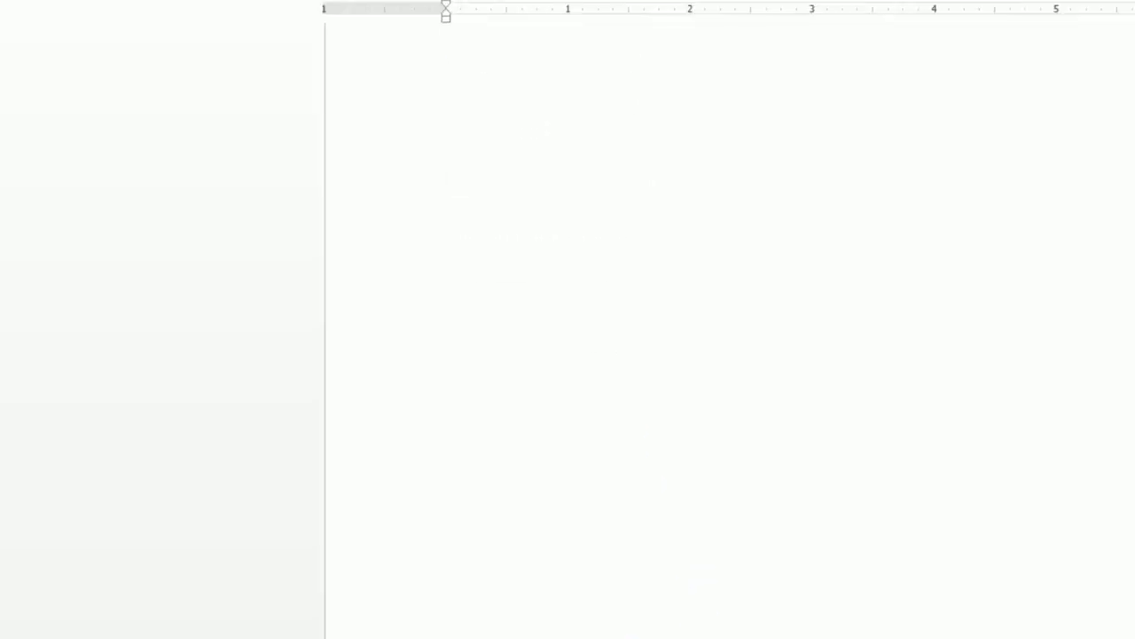
{"action": "scroll", "coordinate": [434, 469], "scroll_direction": "up", "scroll_amount": 5}
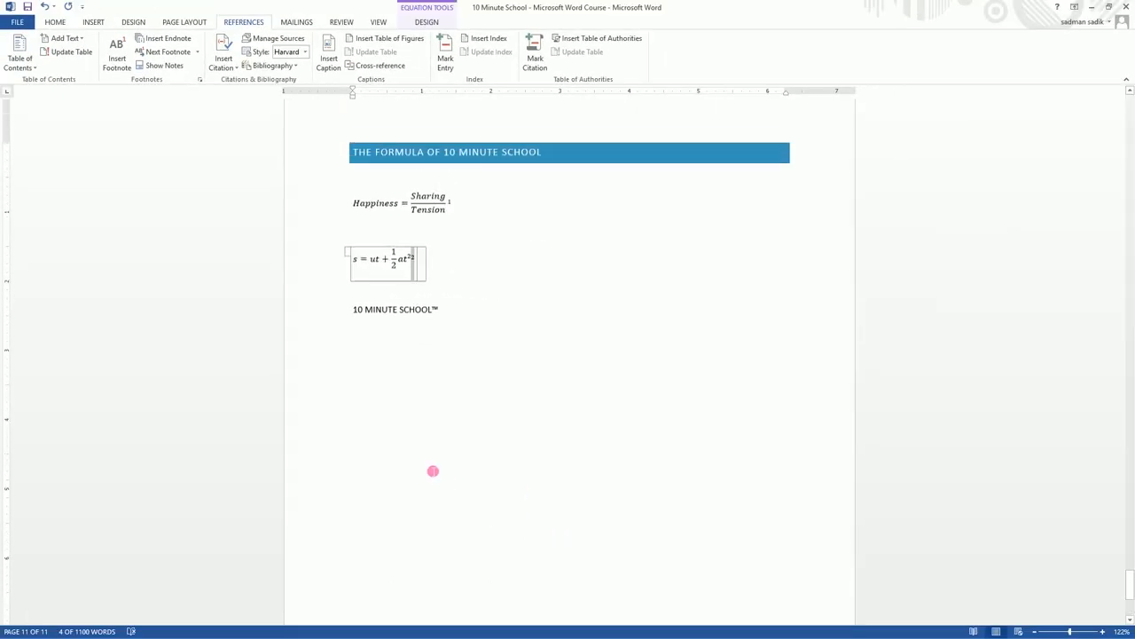
{"action": "scroll", "coordinate": [435, 338], "scroll_direction": "down", "scroll_amount": 5}
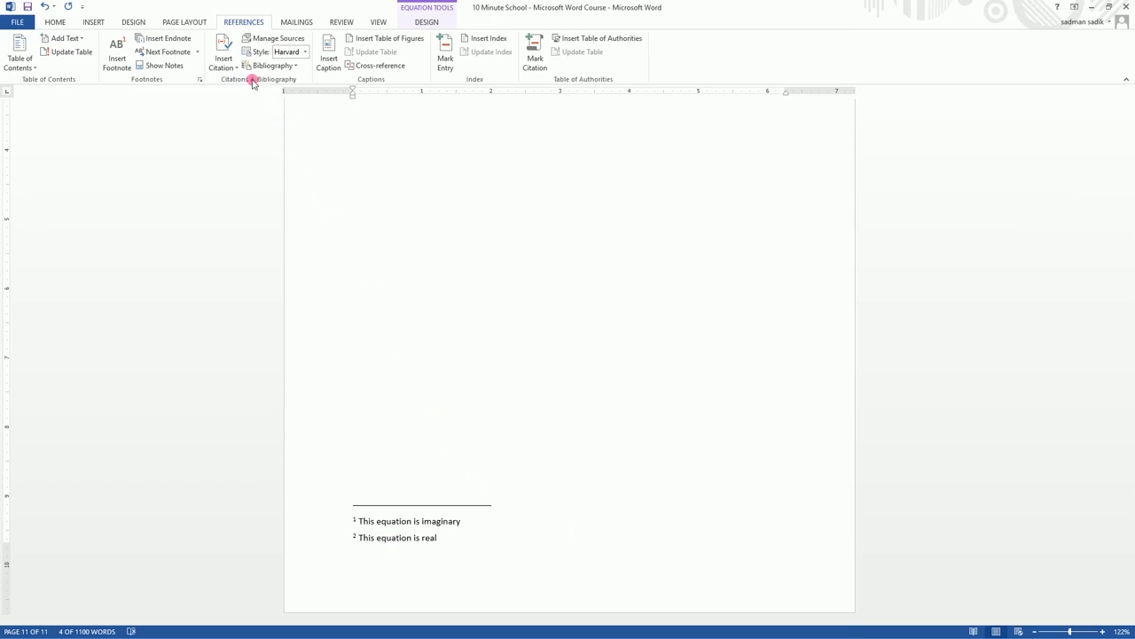
{"action": "scroll", "coordinate": [353, 274], "scroll_direction": "up", "scroll_amount": 5}
- Insert an endnote "TMS" after 10 MINUTE SCHOOL™ and an endnote "Formula" after the Happiness equation
{"action": "left_click", "coordinate": [471, 254]}
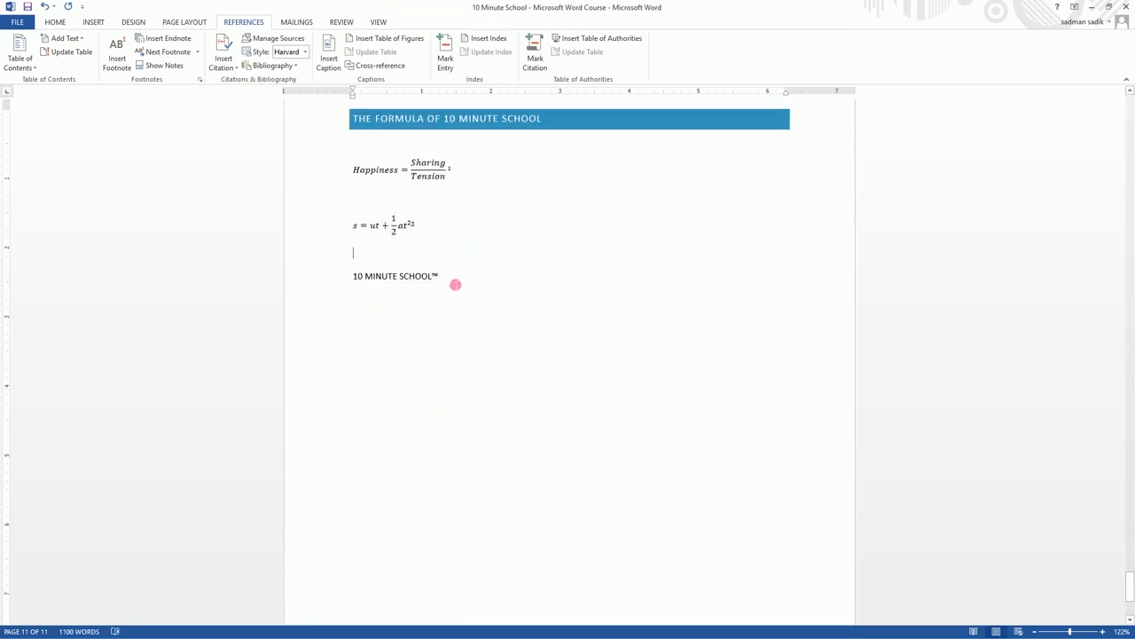
{"action": "left_click", "coordinate": [455, 283]}
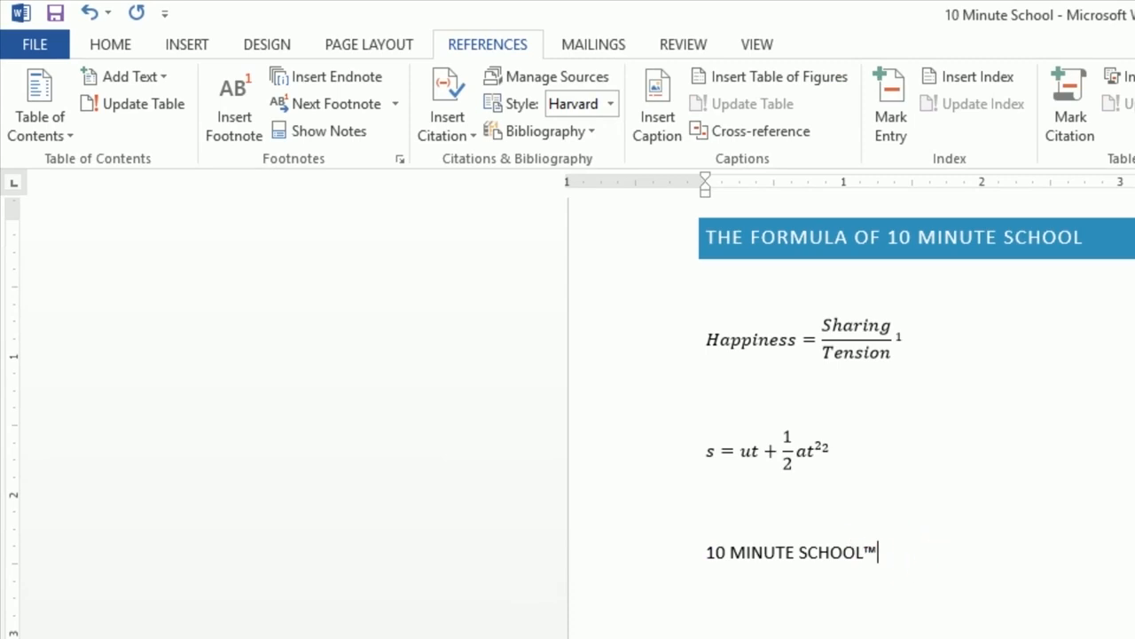
{"action": "left_click", "coordinate": [329, 77]}
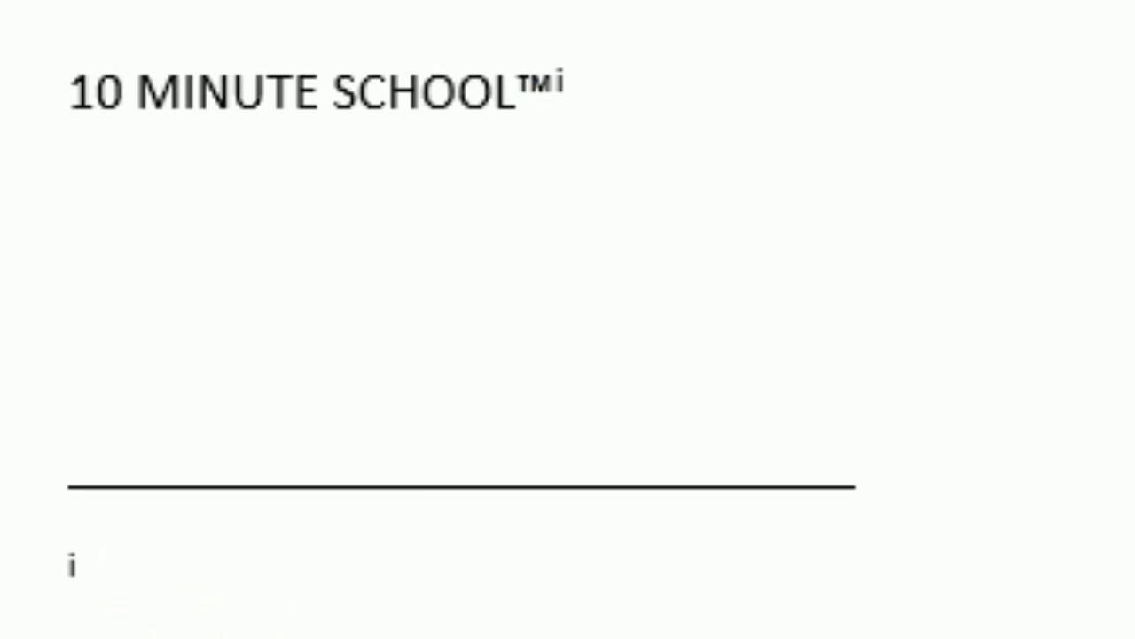
{"action": "type", "text": "TMS"}
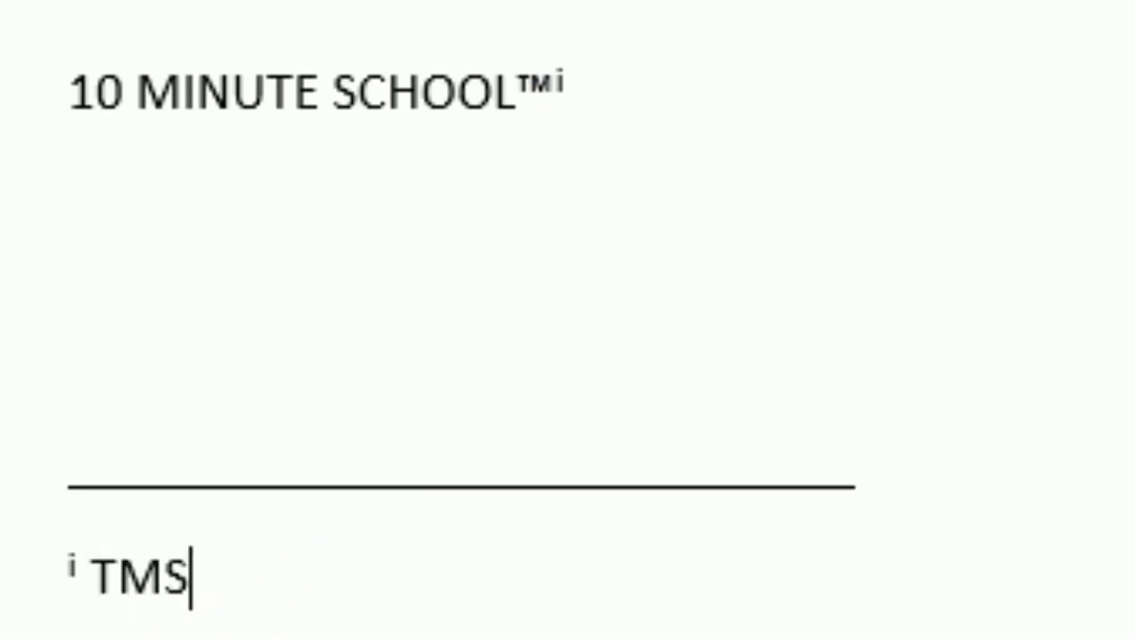
{"action": "left_click", "coordinate": [359, 89]}
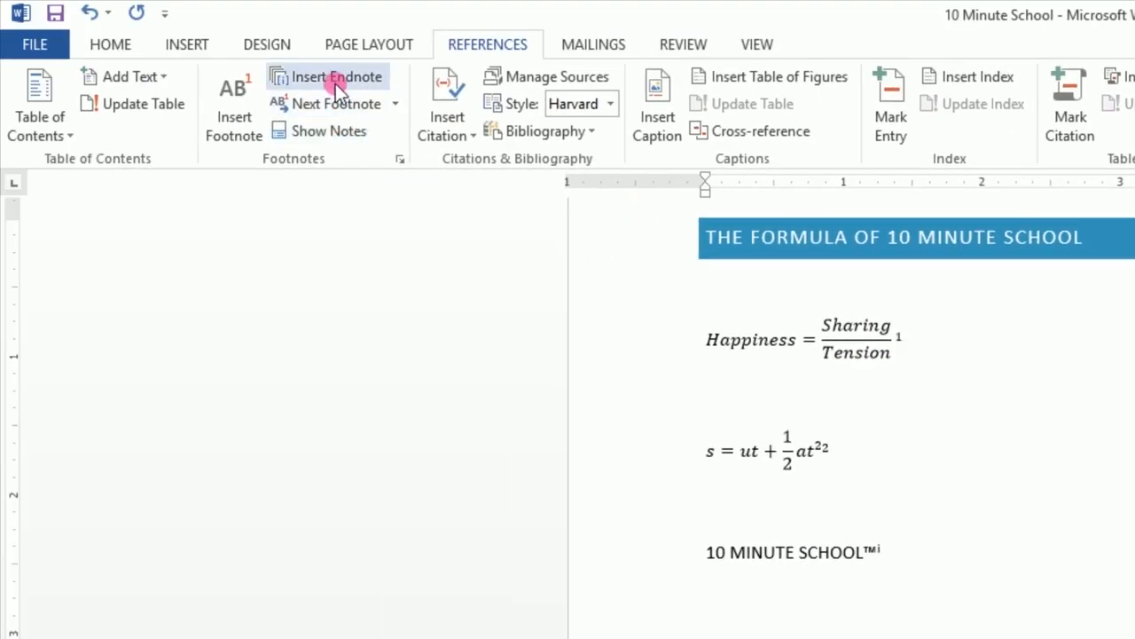
{"action": "left_click", "coordinate": [336, 81]}
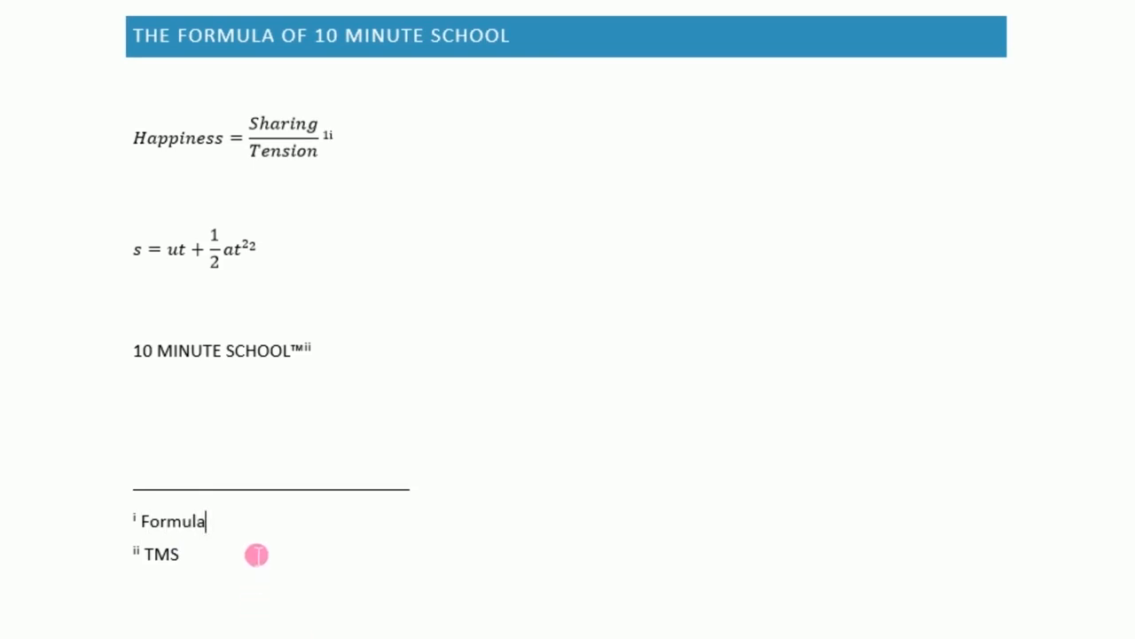
- Examine the endnotes "Formula" and "TMS" and where they sit relative to the document text
{"action": "left_click", "coordinate": [180, 521]}
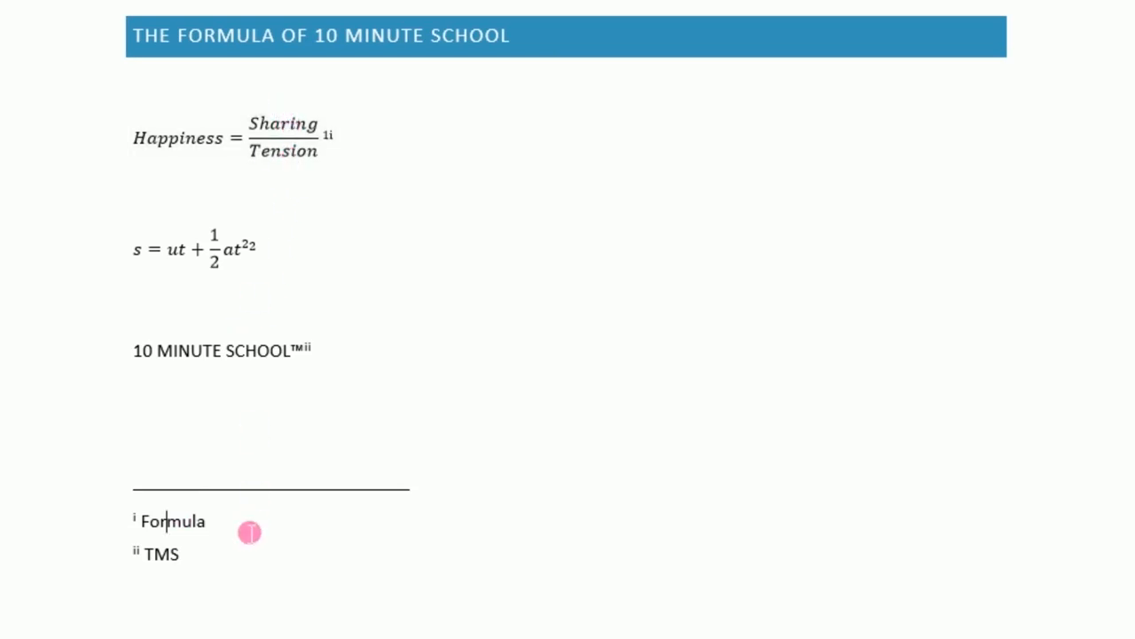
{"action": "left_click", "coordinate": [142, 553]}
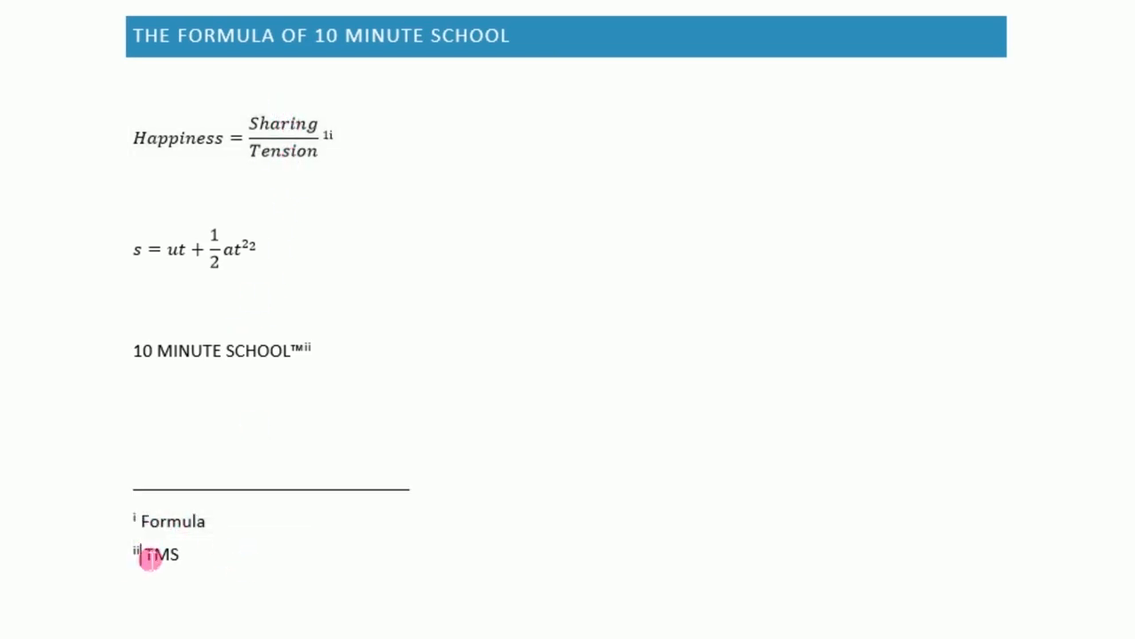
{"action": "scroll", "coordinate": [346, 265], "scroll_direction": "down", "scroll_amount": 5}
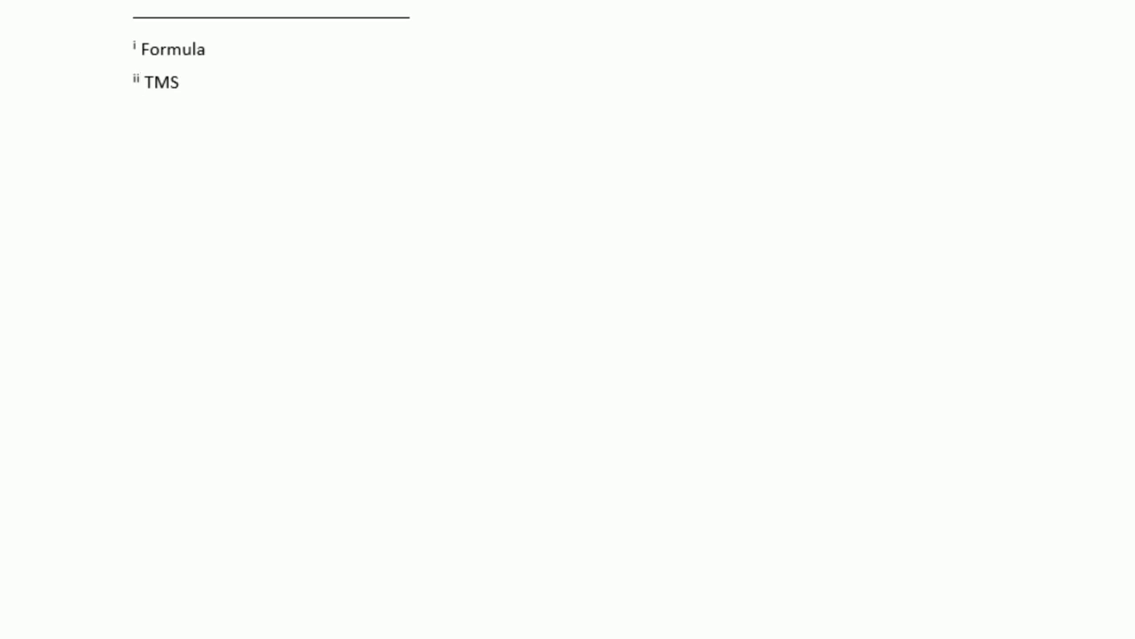
{"action": "scroll", "coordinate": [567, 320], "scroll_direction": "up", "scroll_amount": 5}
{"action": "scroll", "coordinate": [255, 525], "scroll_direction": "down", "scroll_amount": 5}
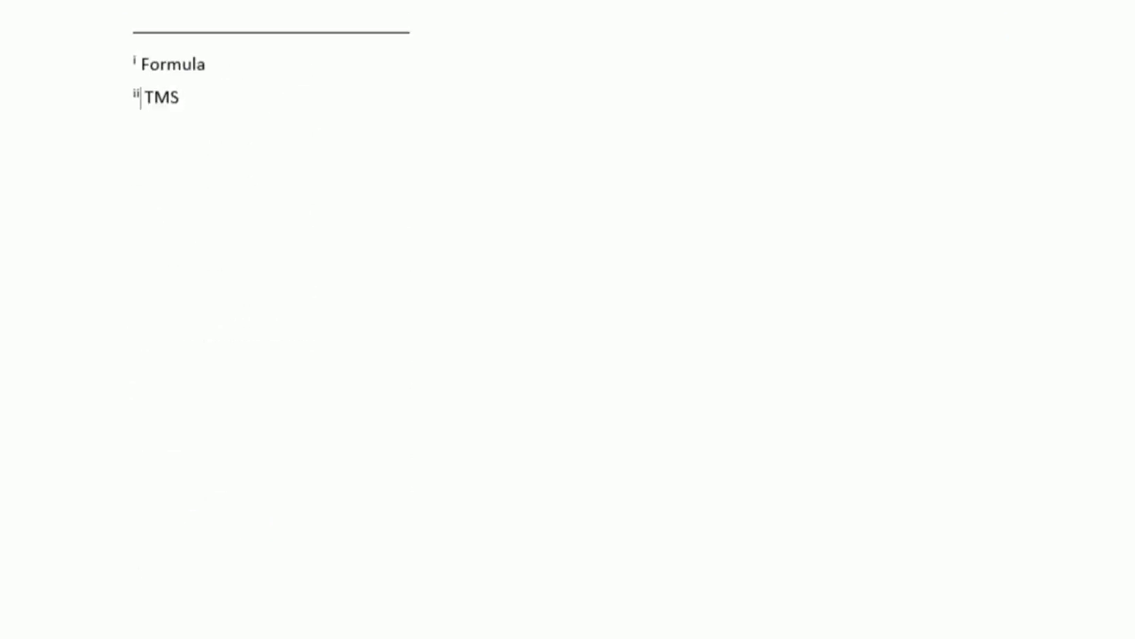
{"action": "scroll", "coordinate": [233, 375], "scroll_direction": "up", "scroll_amount": 5}
- Try to delete both endnotes at once, and erase part of the "TMS" endnote's text
{"action": "left_click_drag", "start_coordinate": [211, 629], "coordinate": [106, 540]}
{"action": "key", "text": "Delete"}
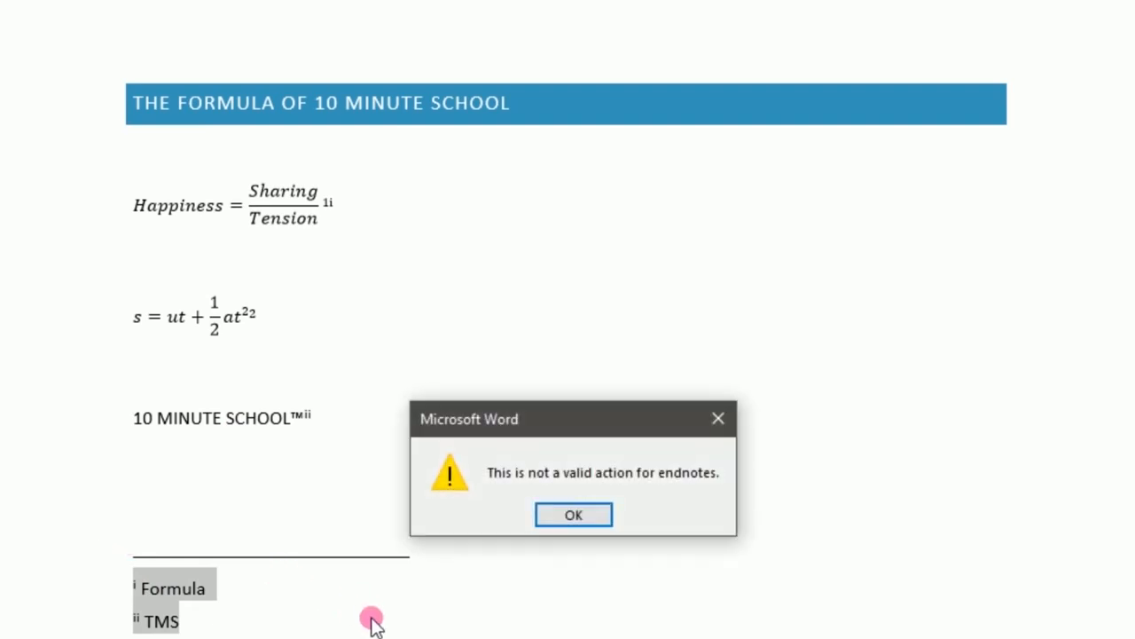
{"action": "left_click", "coordinate": [573, 514]}
{"action": "left_click", "coordinate": [190, 631]}
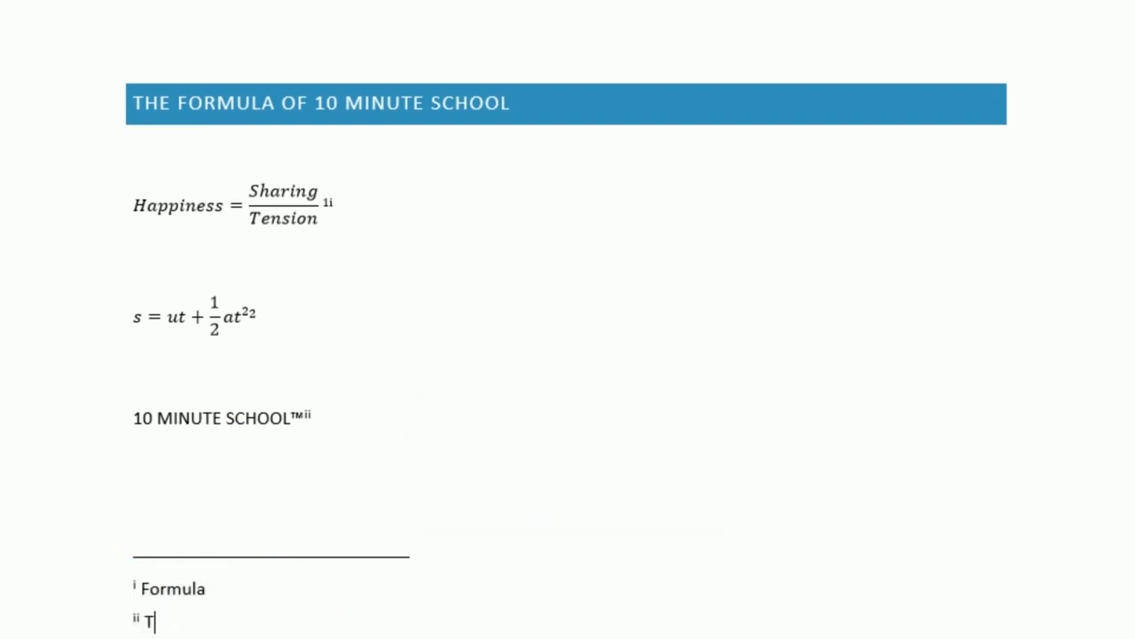
- Undo the endnote text edits and the insertion of both endnotes
{"action": "key", "text": "ctrl+z"}
{"action": "key", "text": "ctrl+z"}
{"action": "key", "text": "ctrl+z"}
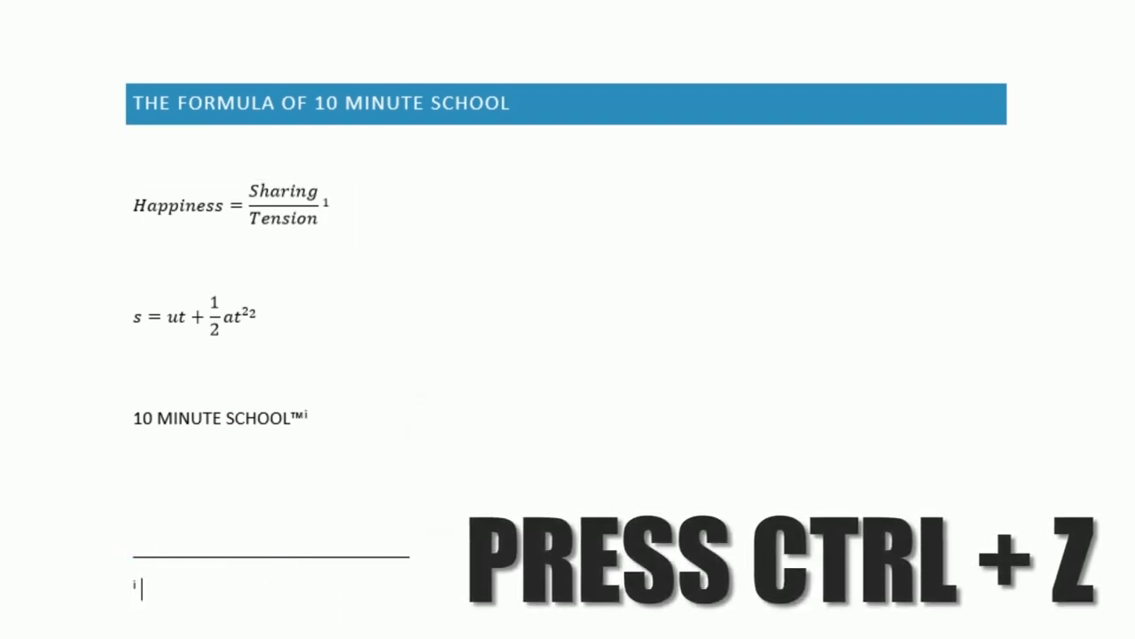
{"action": "key", "text": "ctrl+z"}
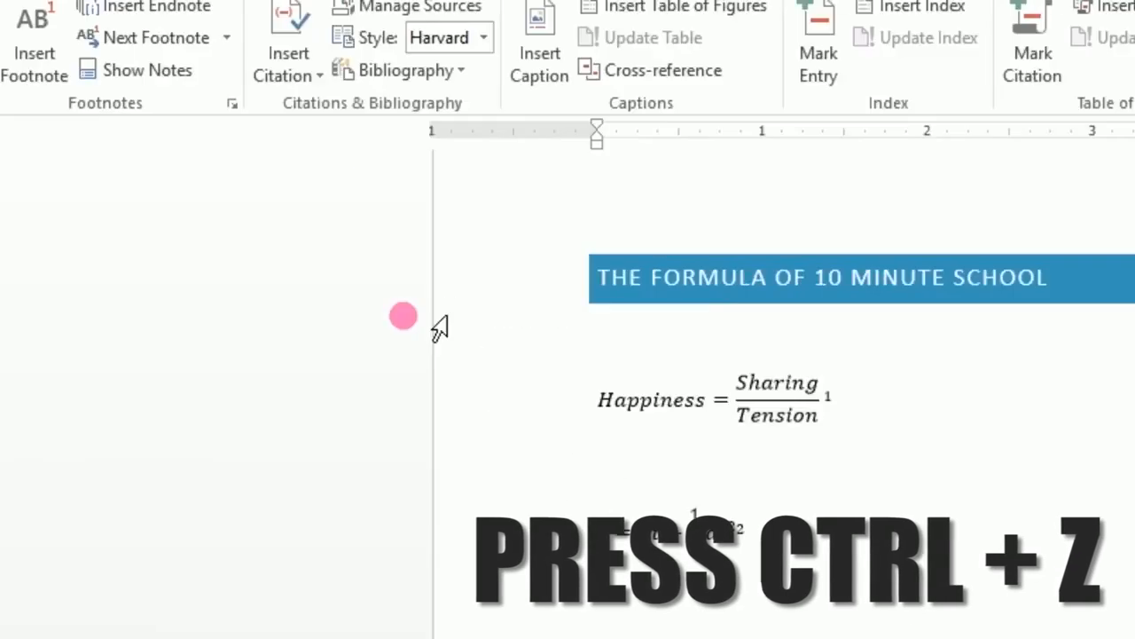
- Examine the location choices for footnotes and endnotes in the Footnote and Endnote settings, leaving without applying anything
{"action": "left_click", "coordinate": [231, 103]}
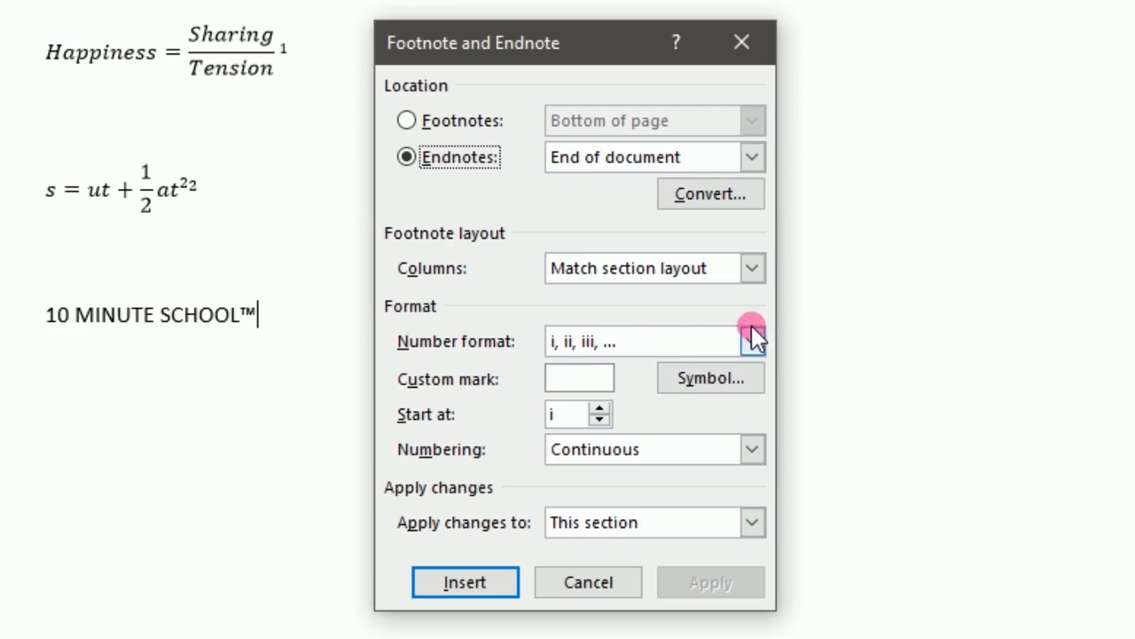
{"action": "left_click", "coordinate": [459, 122]}
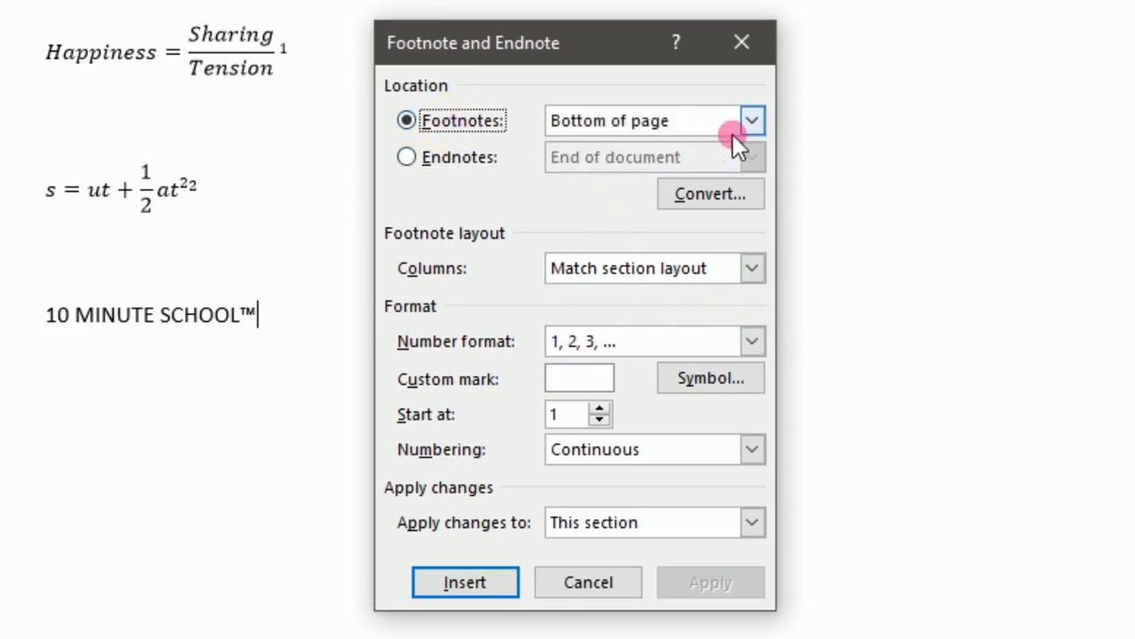
{"action": "left_click", "coordinate": [750, 121]}
{"action": "left_click", "coordinate": [746, 121]}
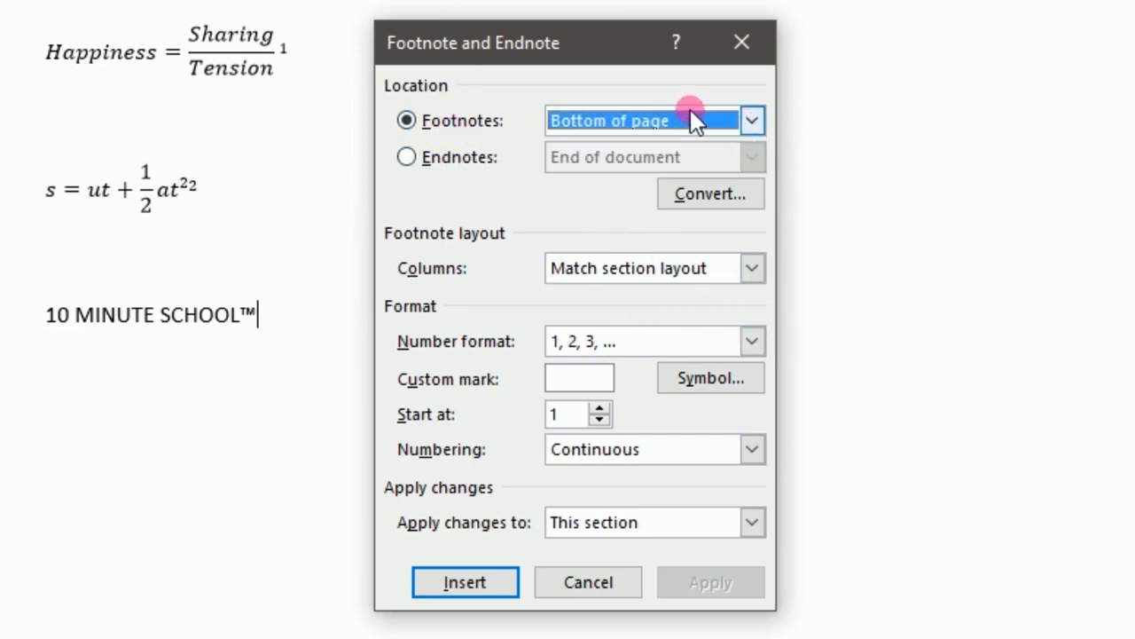
{"action": "left_click", "coordinate": [456, 154]}
{"action": "left_click", "coordinate": [753, 157]}
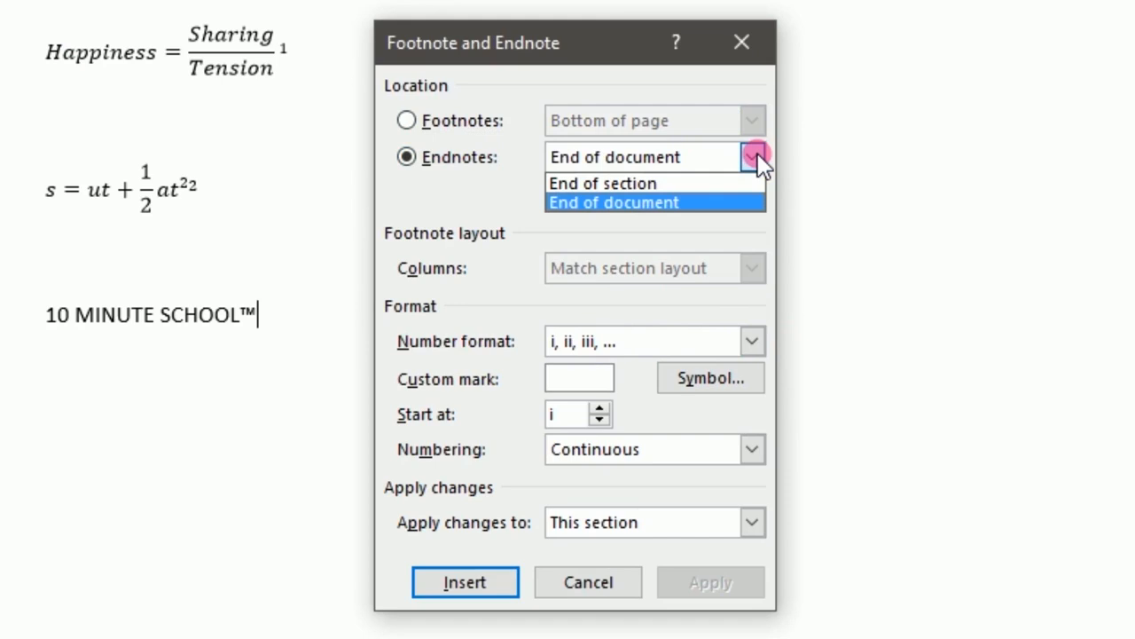
{"action": "left_click", "coordinate": [755, 157]}
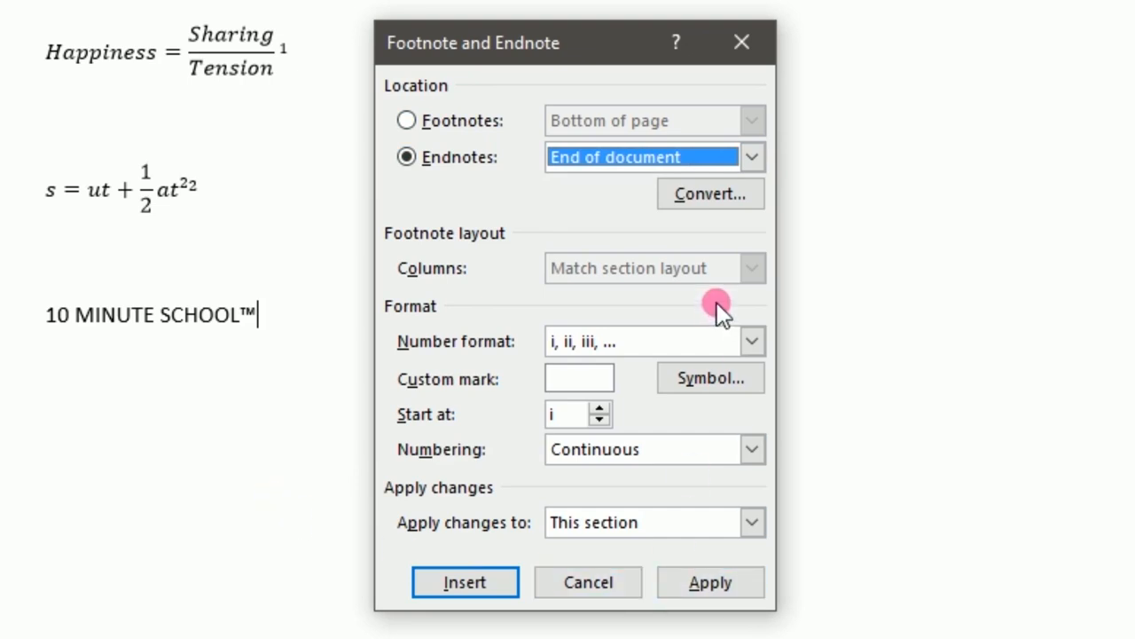
{"action": "left_click", "coordinate": [587, 583]}
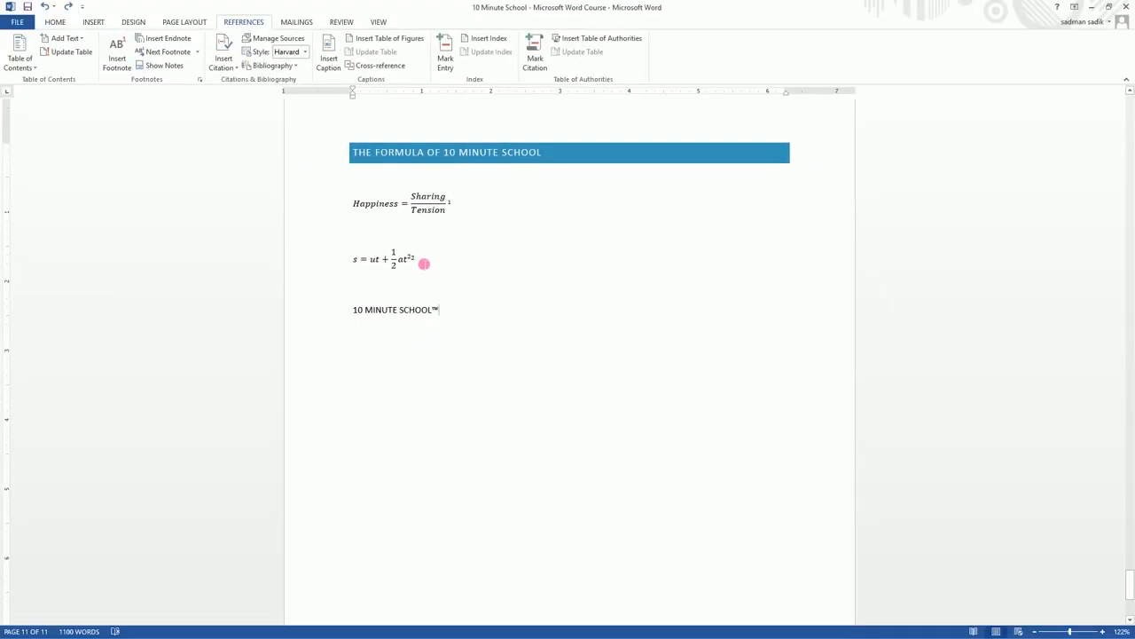
- Delete the note reference marks from the s = ut + ½at² equation and the Happiness equation
{"action": "left_click", "coordinate": [484, 257]}
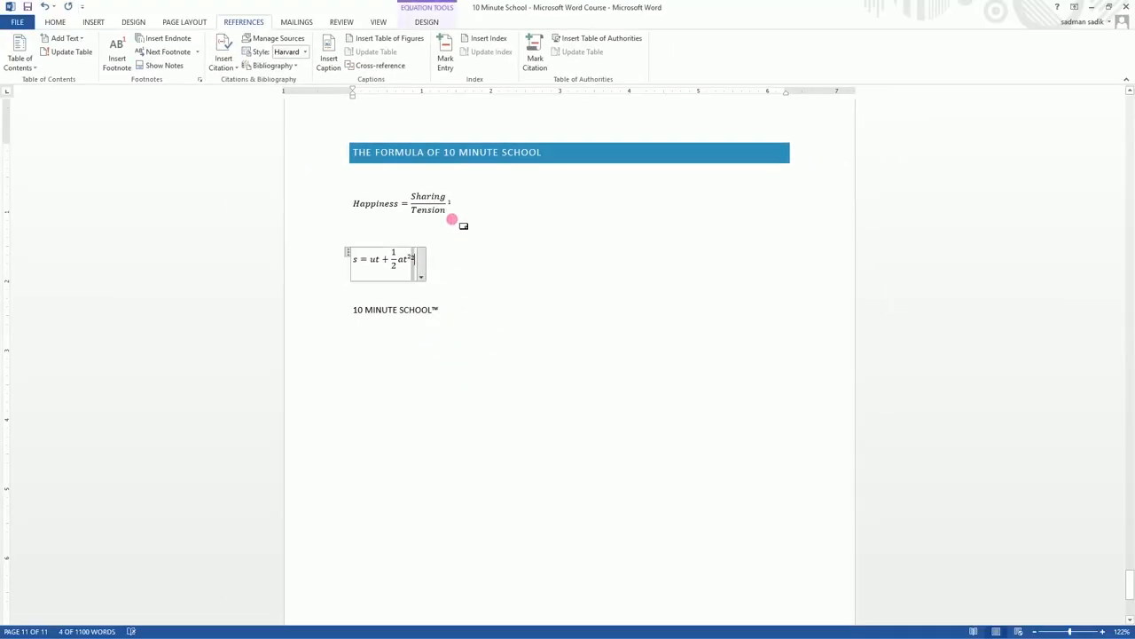
{"action": "key", "text": "Delete"}
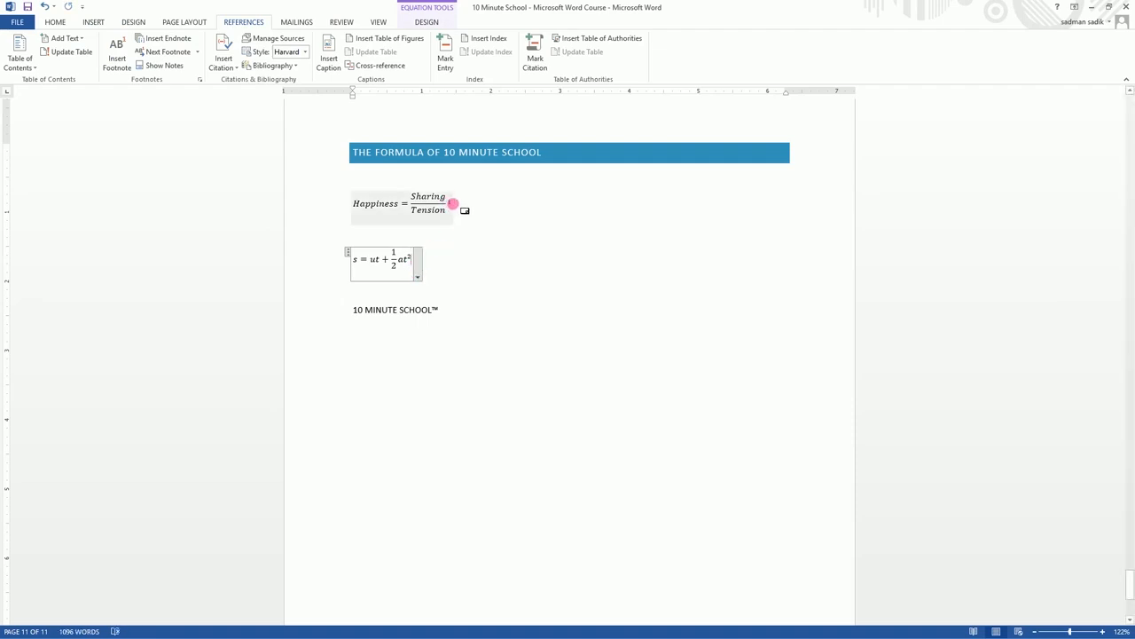
{"action": "left_click", "coordinate": [484, 226]}
{"action": "key", "text": "BackSpace"}
{"action": "key", "text": "BackSpace"}
{"action": "left_click", "coordinate": [464, 322]}
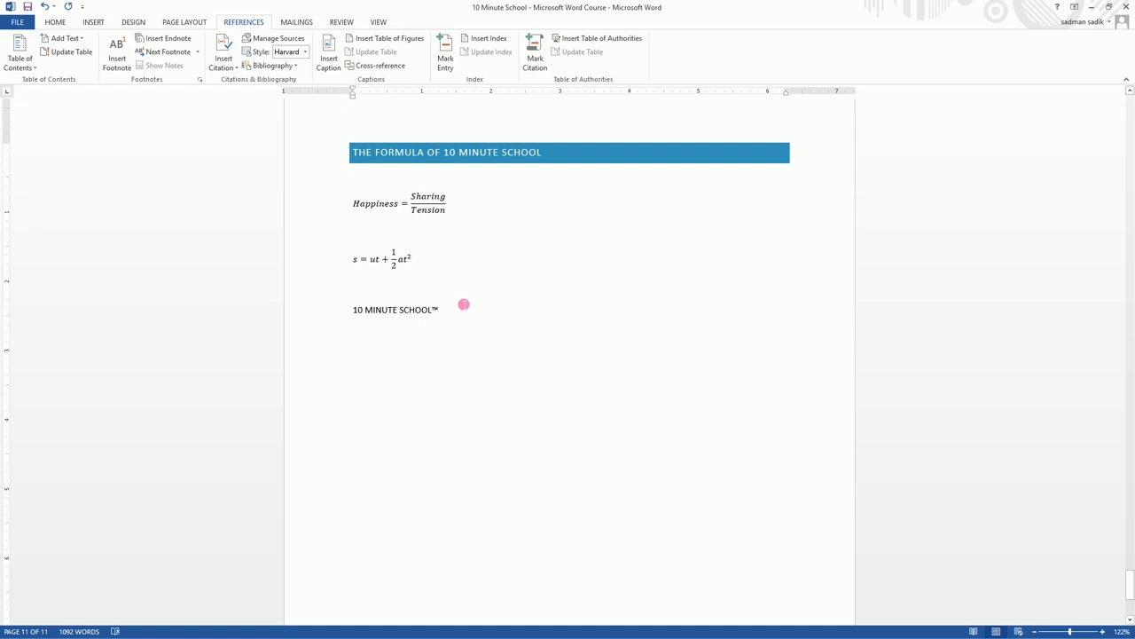
{"action": "scroll", "coordinate": [464, 304], "scroll_direction": "down", "scroll_amount": 4}
{"action": "scroll", "coordinate": [464, 304], "scroll_direction": "up", "scroll_amount": 4}
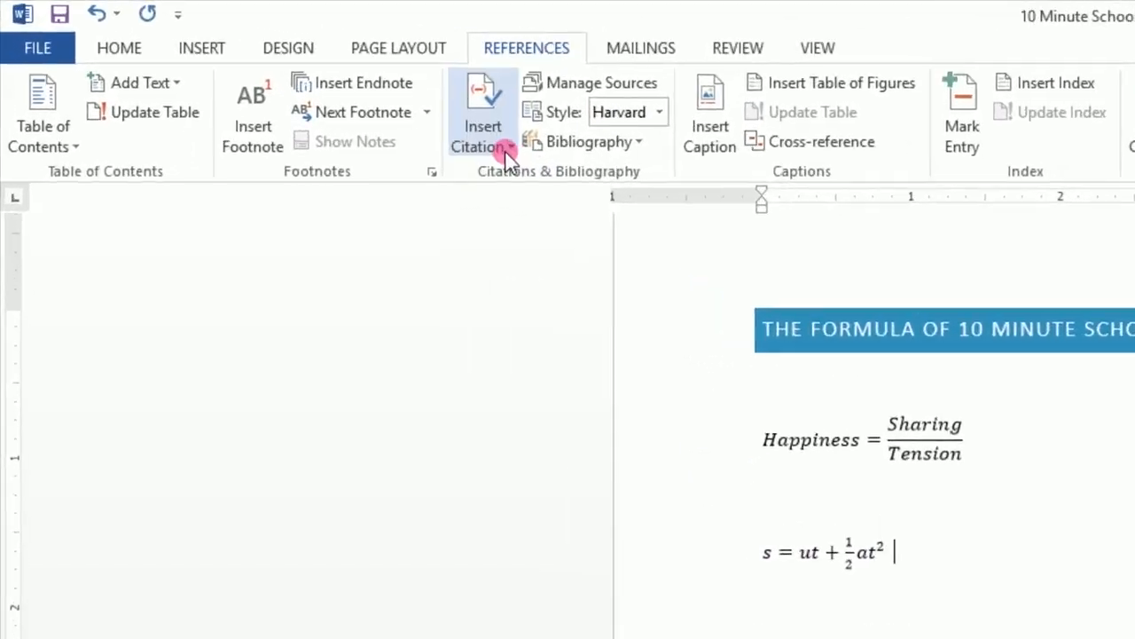
- Start a new citation source after the s = ut + ½at² equation, with Book as the source type
{"action": "left_click", "coordinate": [504, 149]}
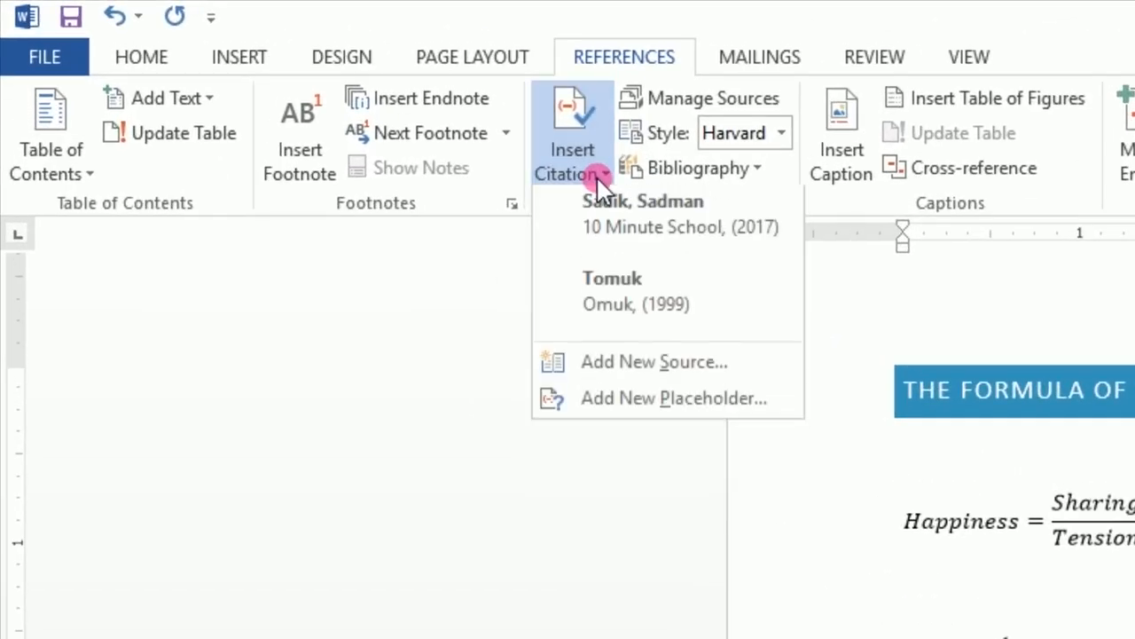
{"action": "left_click", "coordinate": [624, 365]}
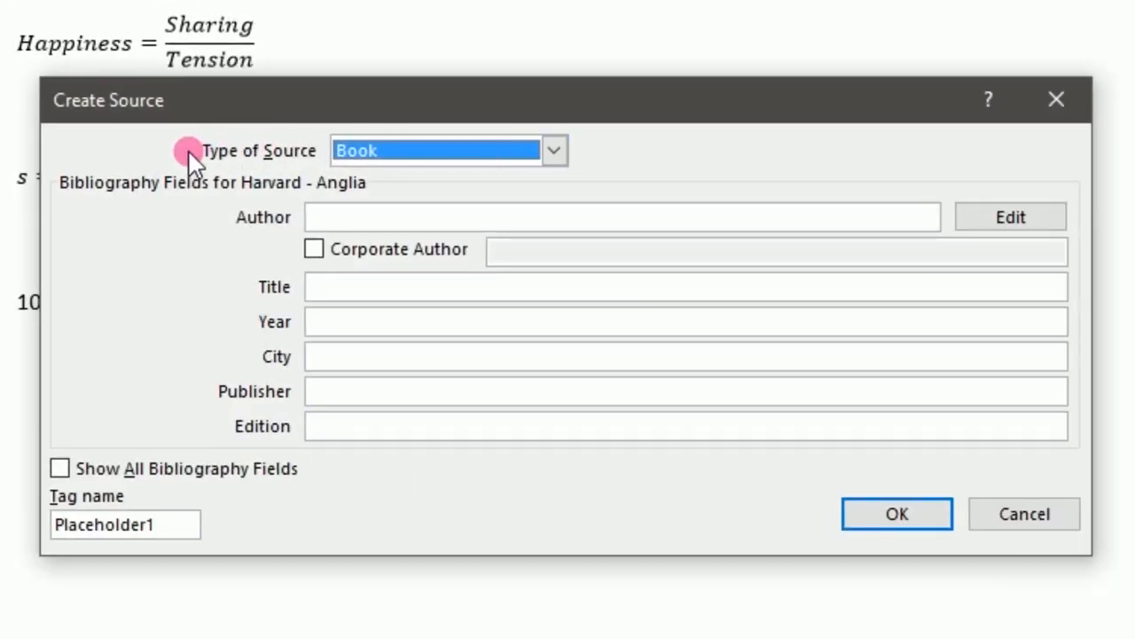
{"action": "left_click", "coordinate": [555, 152]}
{"action": "scroll", "coordinate": [452, 248], "scroll_direction": "down", "scroll_amount": 2}
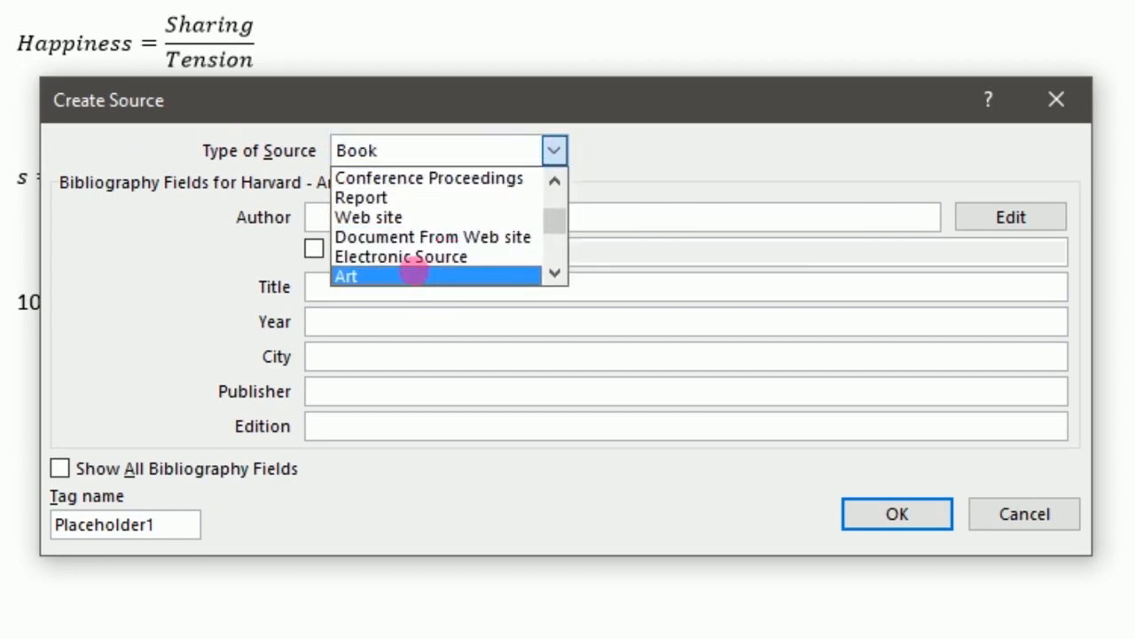
{"action": "scroll", "coordinate": [422, 278], "scroll_direction": "up", "scroll_amount": 2}
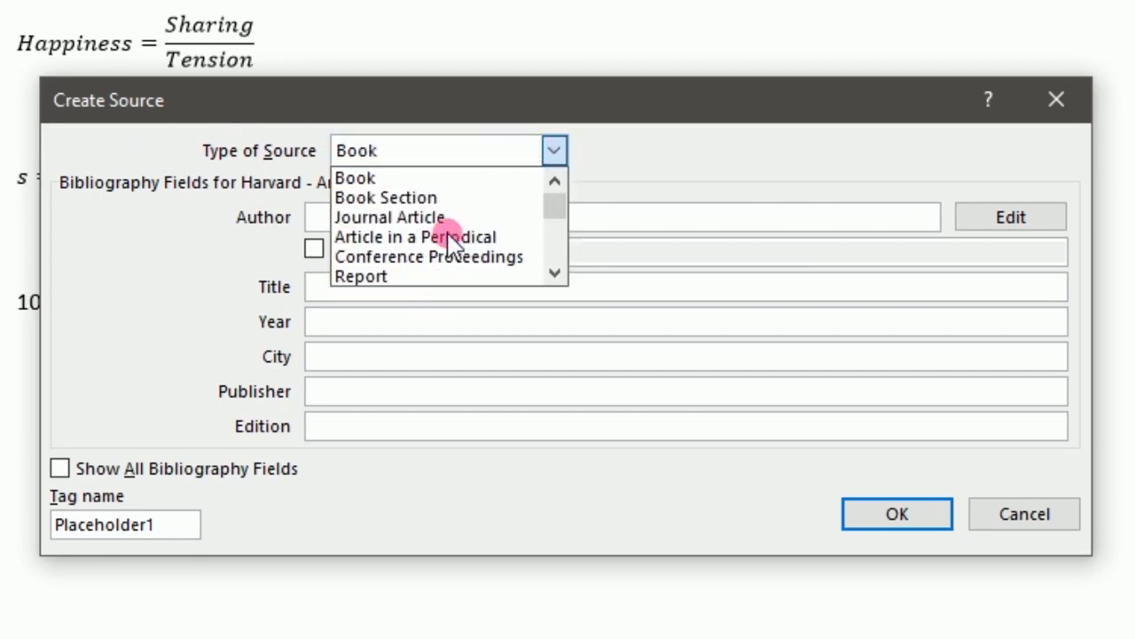
{"action": "left_click", "coordinate": [429, 178]}
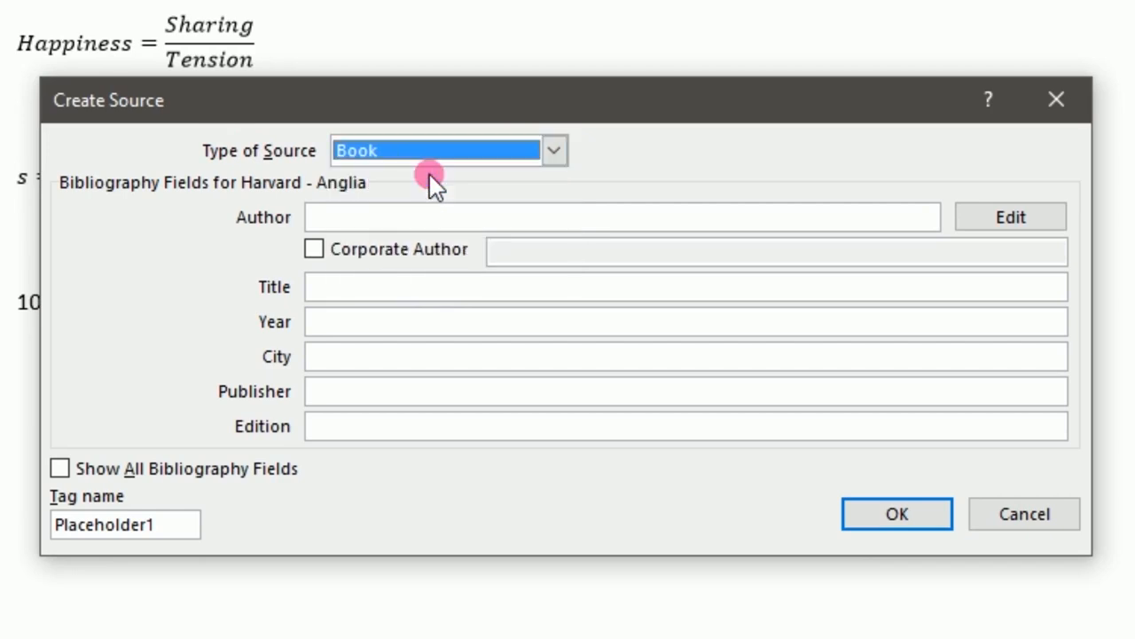
- Enter Isaac Newton as the book's author and "Philosophia Naturalis Principia mathmatica" as its title
{"action": "left_click", "coordinate": [426, 223]}
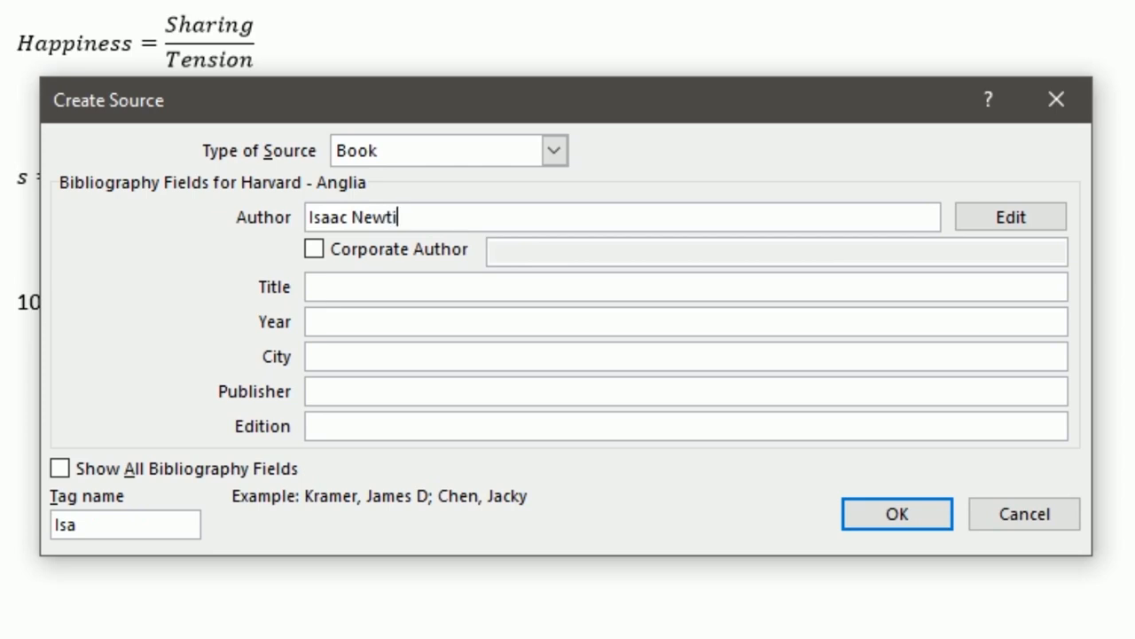
{"action": "type", "text": "Isaac Newton"}
{"action": "left_click", "coordinate": [370, 287]}
{"action": "type", "text": "Philosophia Naturalis Principia mathmatica"}
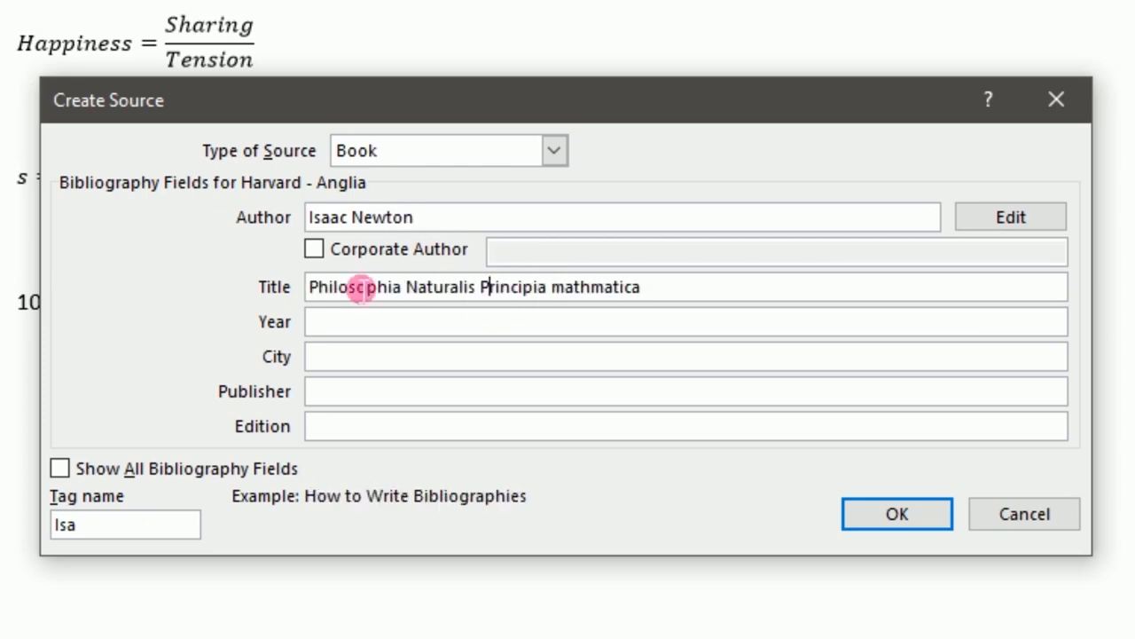
- Set the book's year to 1687 and its edition to 1, and insert the citation
{"action": "key", "text": "Tab"}
{"action": "type", "text": "1687"}
{"action": "key", "text": "Tab"}
{"action": "key", "text": "Tab"}
{"action": "key", "text": "Tab"}
{"action": "type", "text": "1"}
{"action": "left_click", "coordinate": [401, 369]}
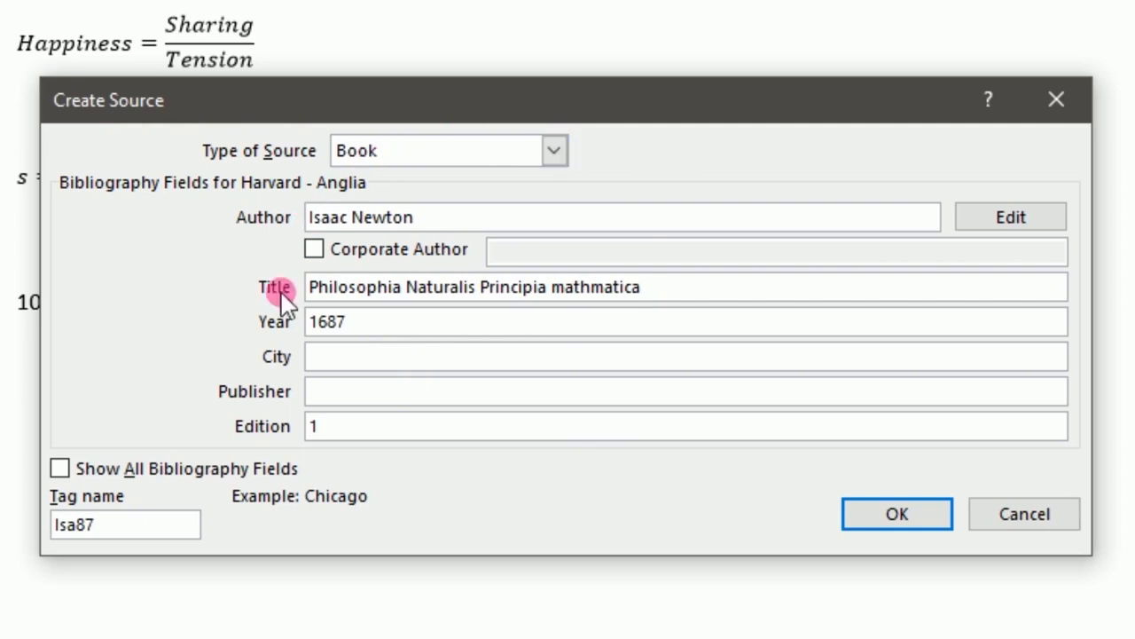
{"action": "left_click", "coordinate": [892, 517]}
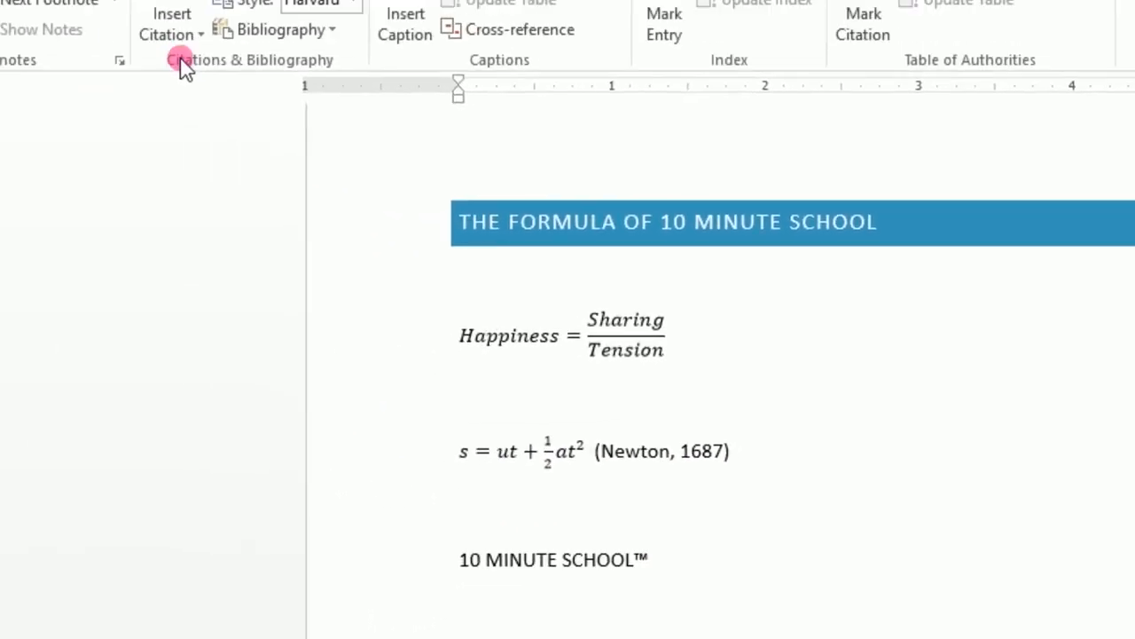
- Examine the saved sources available for citations, without inserting any of them
{"action": "left_click", "coordinate": [173, 25]}
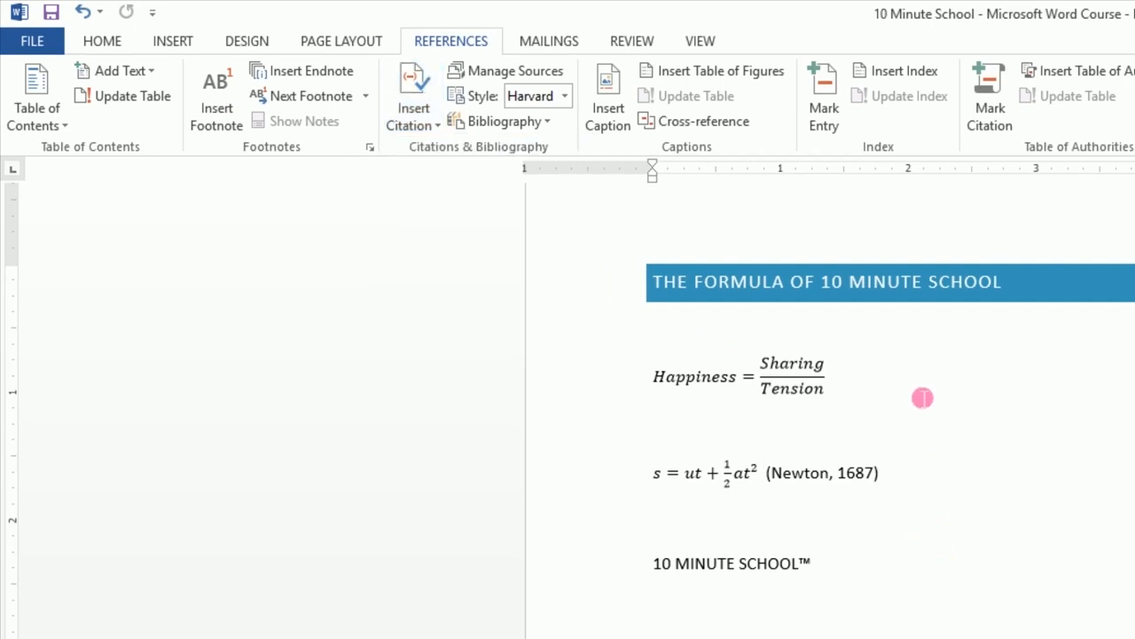
{"action": "left_click", "coordinate": [407, 125]}
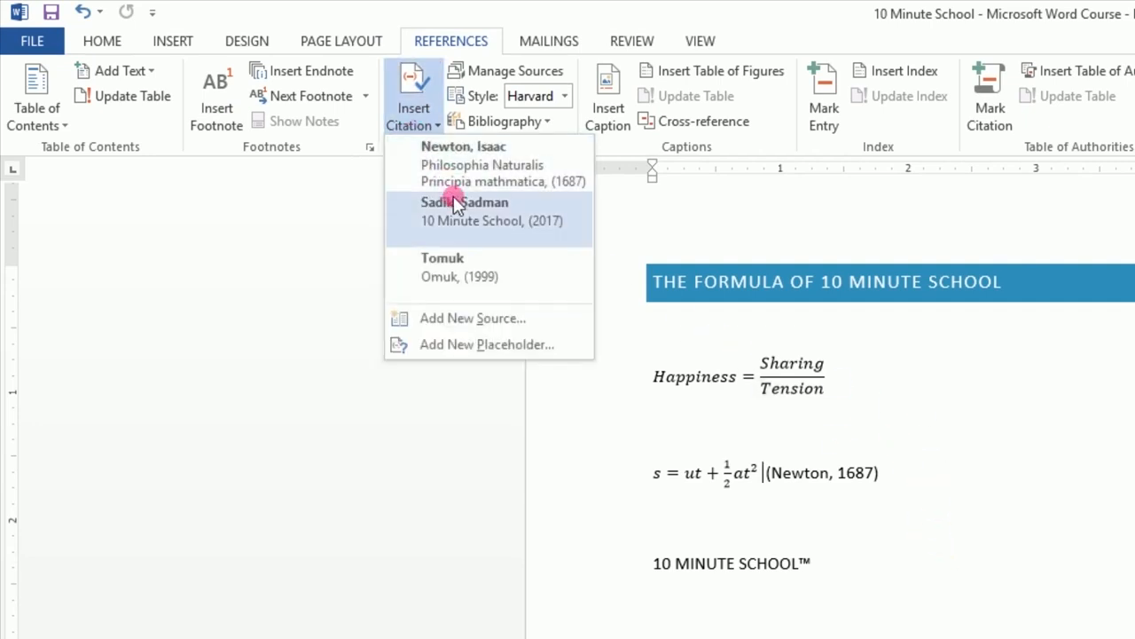
{"action": "left_click", "coordinate": [670, 561]}
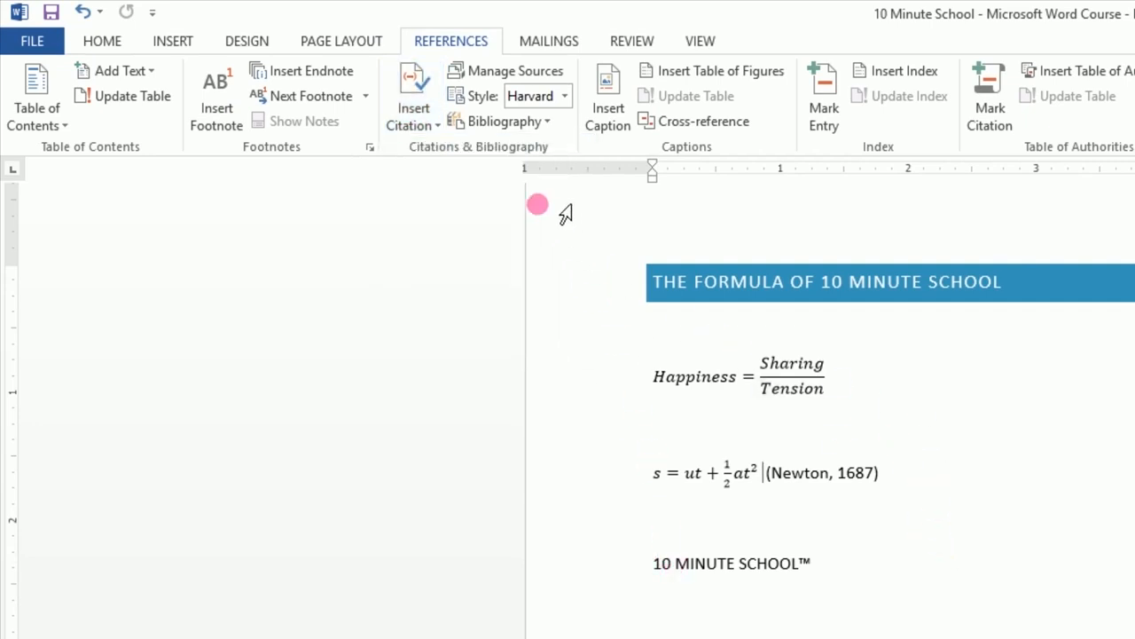
{"action": "left_click", "coordinate": [424, 127]}
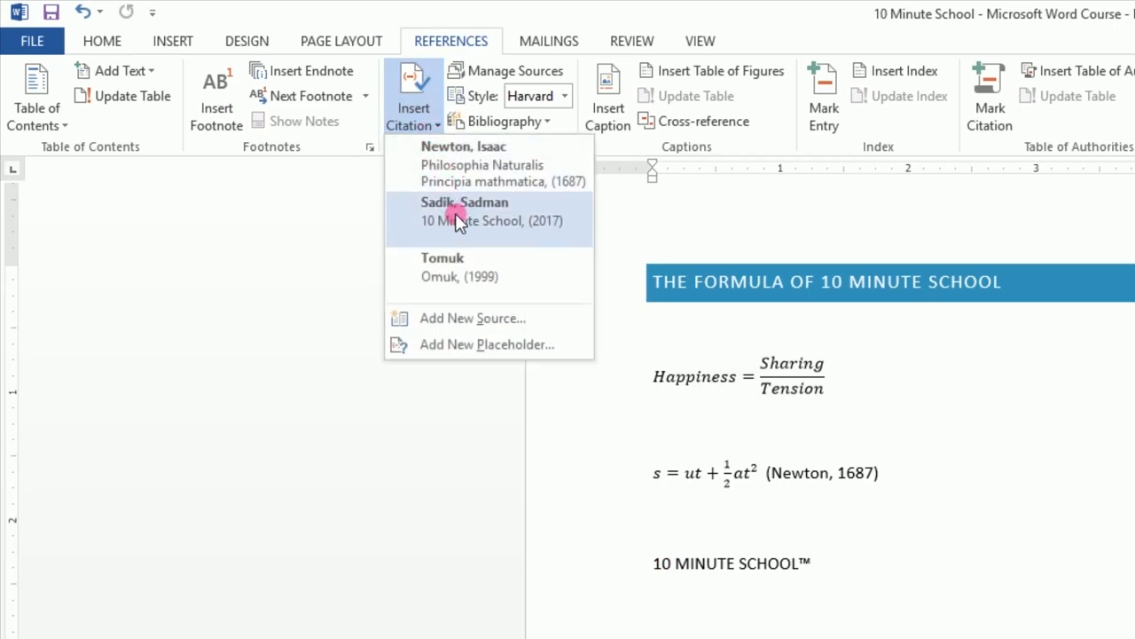
{"action": "left_click", "coordinate": [710, 381]}
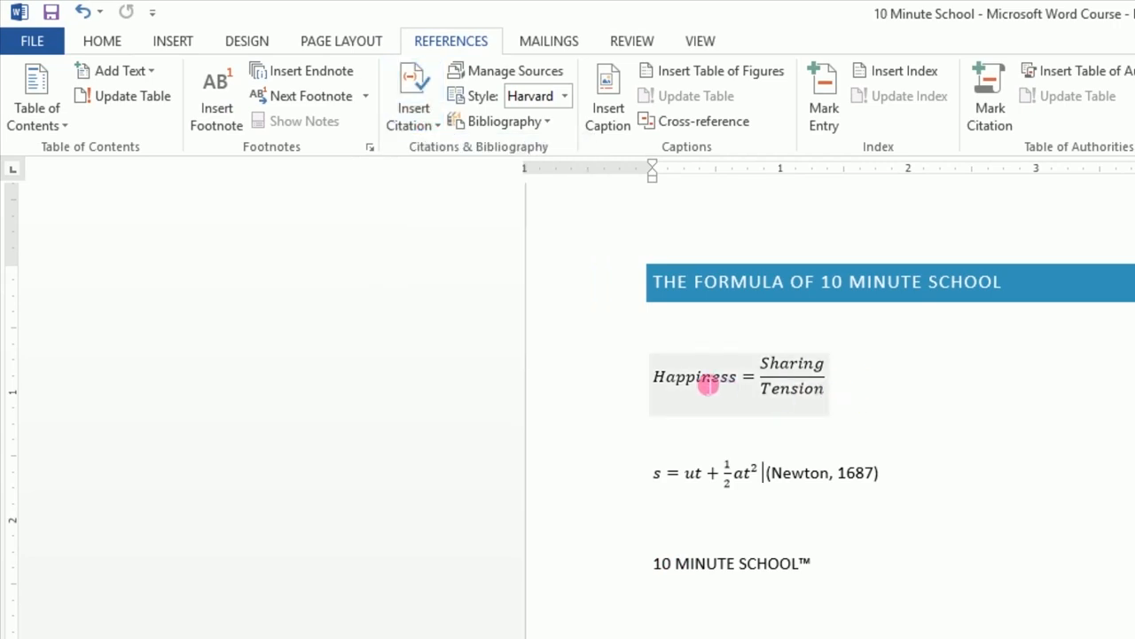
- Insert a citation of the saved 10 Minute School (2017) source after the Happiness equation
{"action": "left_click", "coordinate": [836, 403]}
{"action": "left_click", "coordinate": [864, 384]}
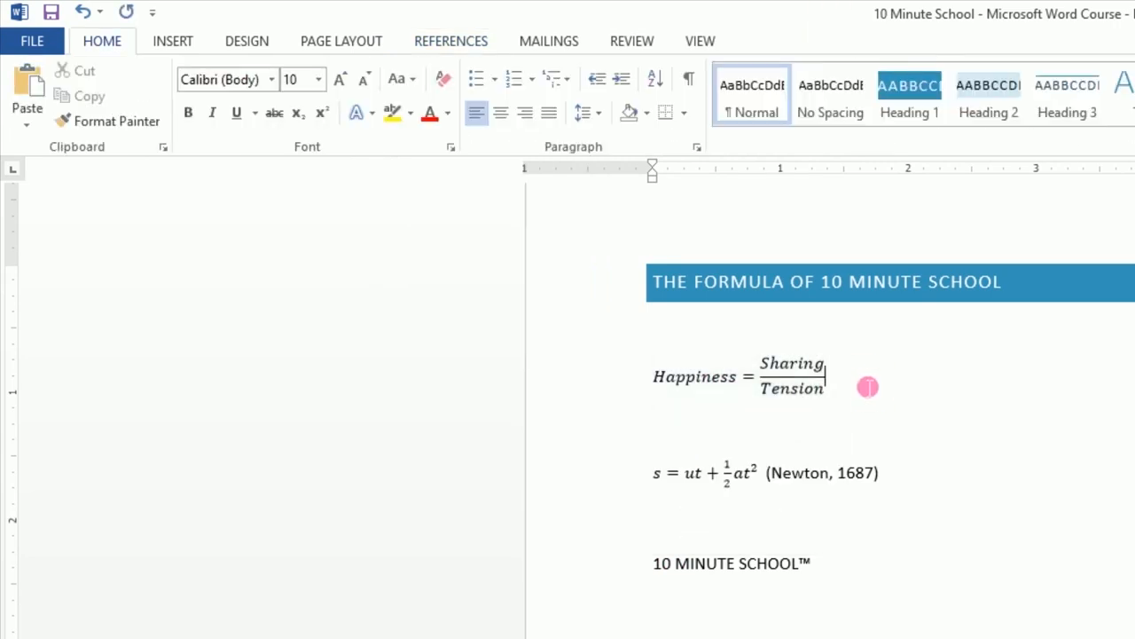
{"action": "left_click", "coordinate": [453, 42]}
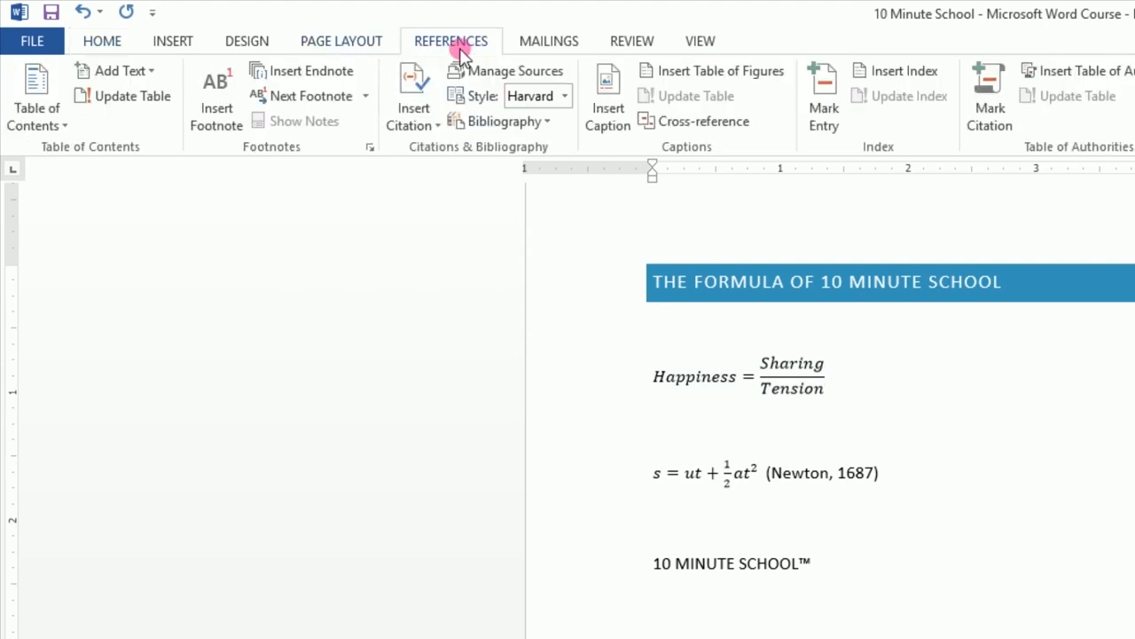
{"action": "left_click", "coordinate": [419, 124]}
{"action": "left_click", "coordinate": [476, 226]}
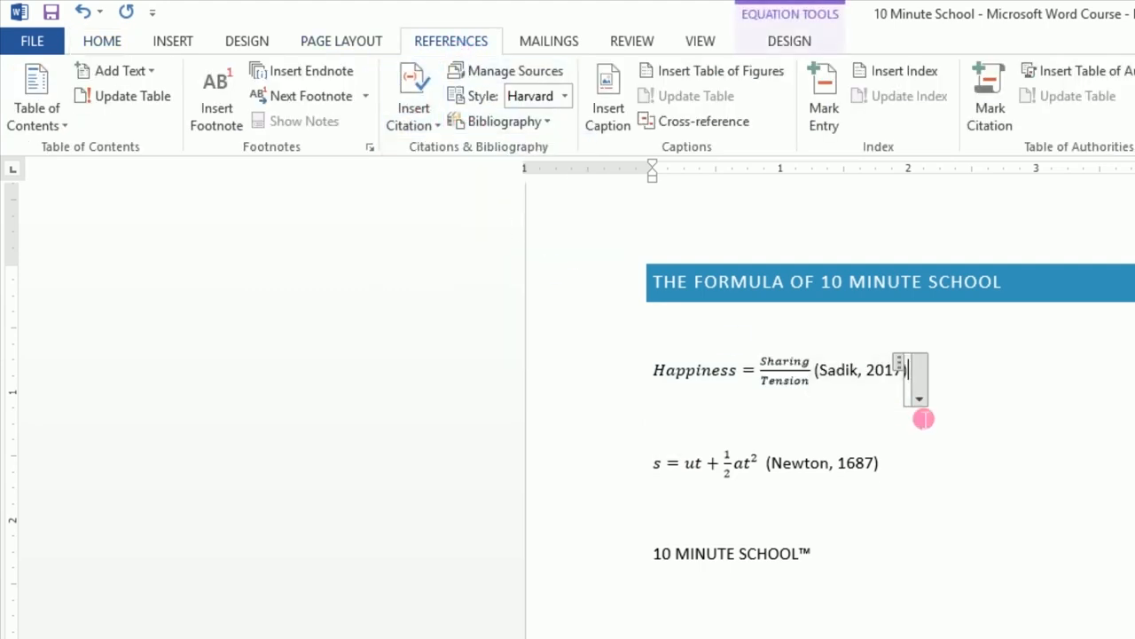
{"action": "left_click", "coordinate": [815, 419]}
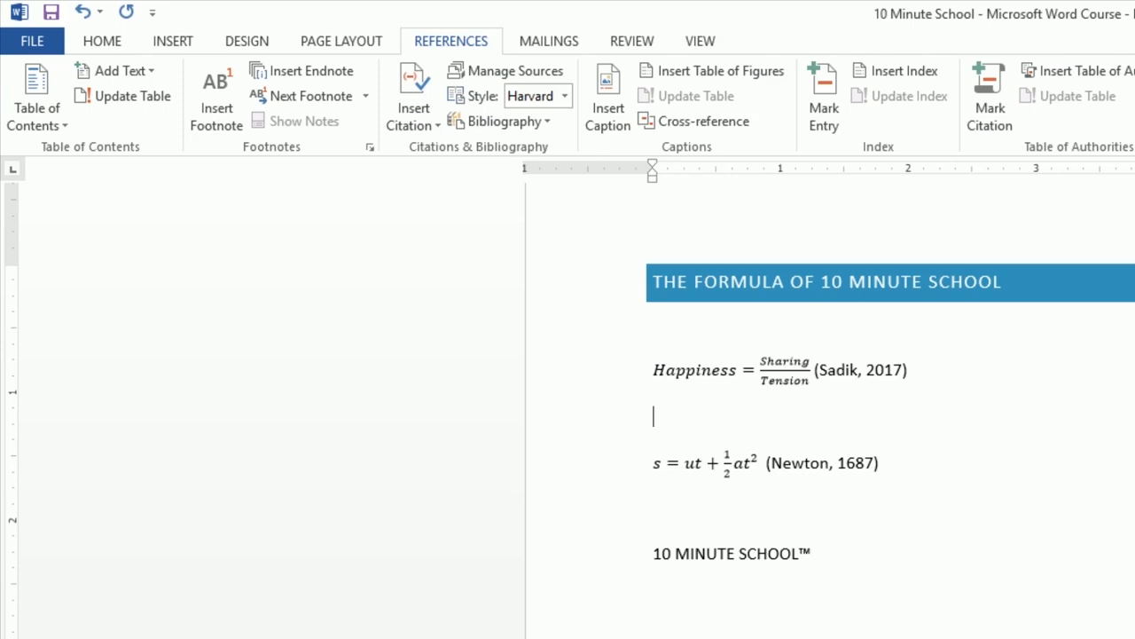
- Insert a bibliography of the document's sources using the built-in References format
{"action": "scroll", "coordinate": [1056, 282], "scroll_direction": "down", "scroll_amount": 3}
{"action": "scroll", "coordinate": [1056, 282], "scroll_direction": "up", "scroll_amount": 5}
{"action": "scroll", "coordinate": [1049, 223], "scroll_direction": "down", "scroll_amount": 7}
{"action": "scroll", "coordinate": [1049, 223], "scroll_direction": "up", "scroll_amount": 6}
{"action": "scroll", "coordinate": [750, 514], "scroll_direction": "down", "scroll_amount": 5}
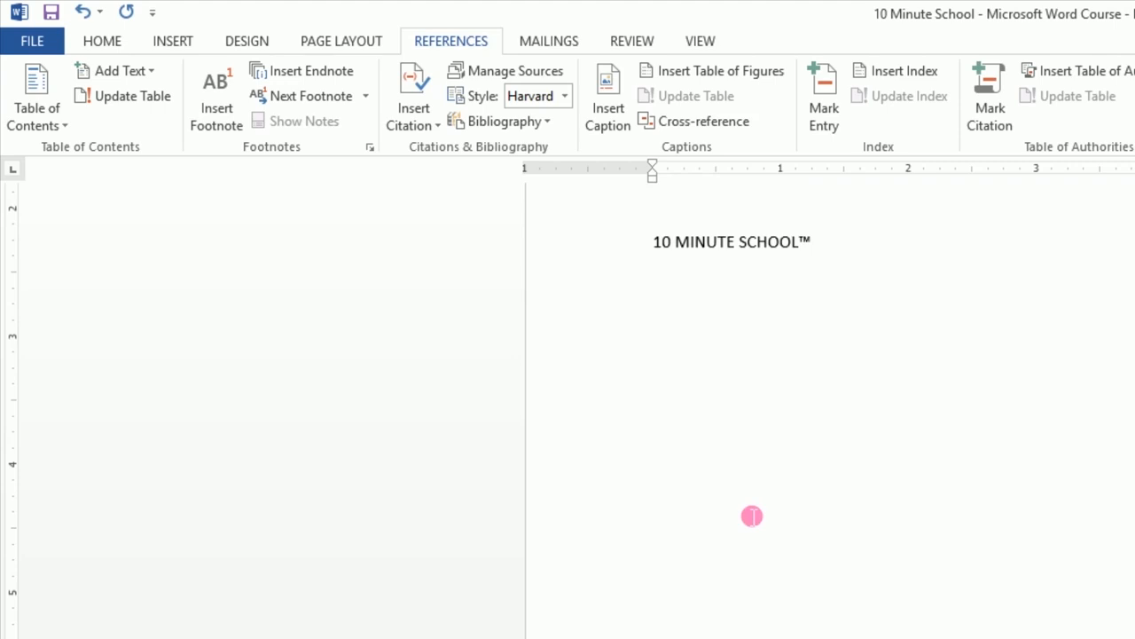
{"action": "scroll", "coordinate": [802, 616], "scroll_direction": "up", "scroll_amount": 4}
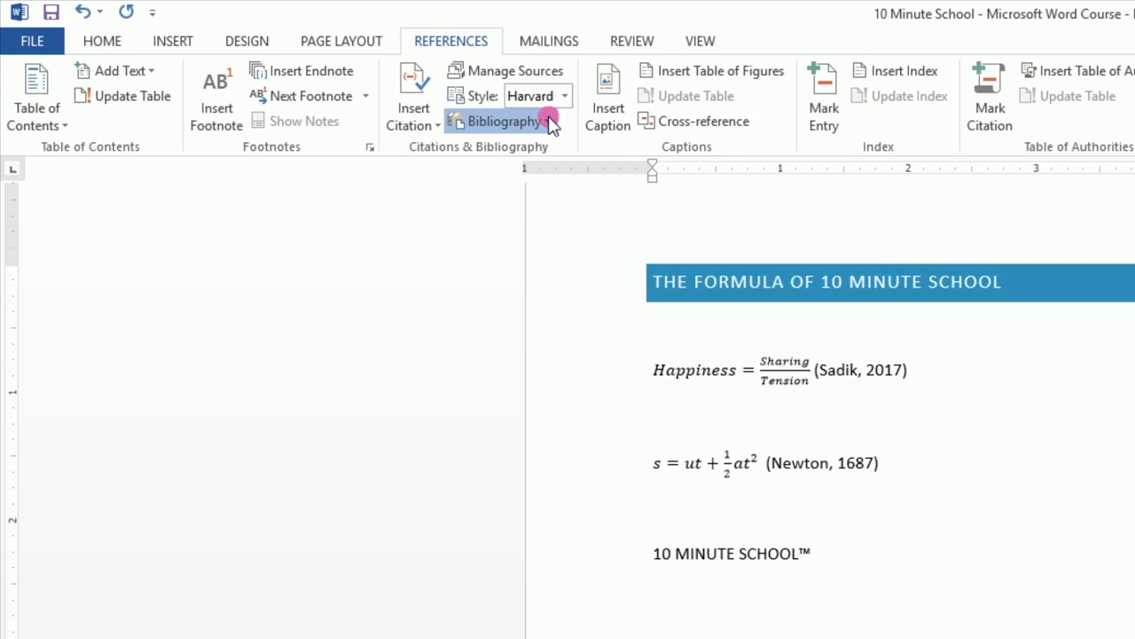
{"action": "left_click", "coordinate": [550, 122]}
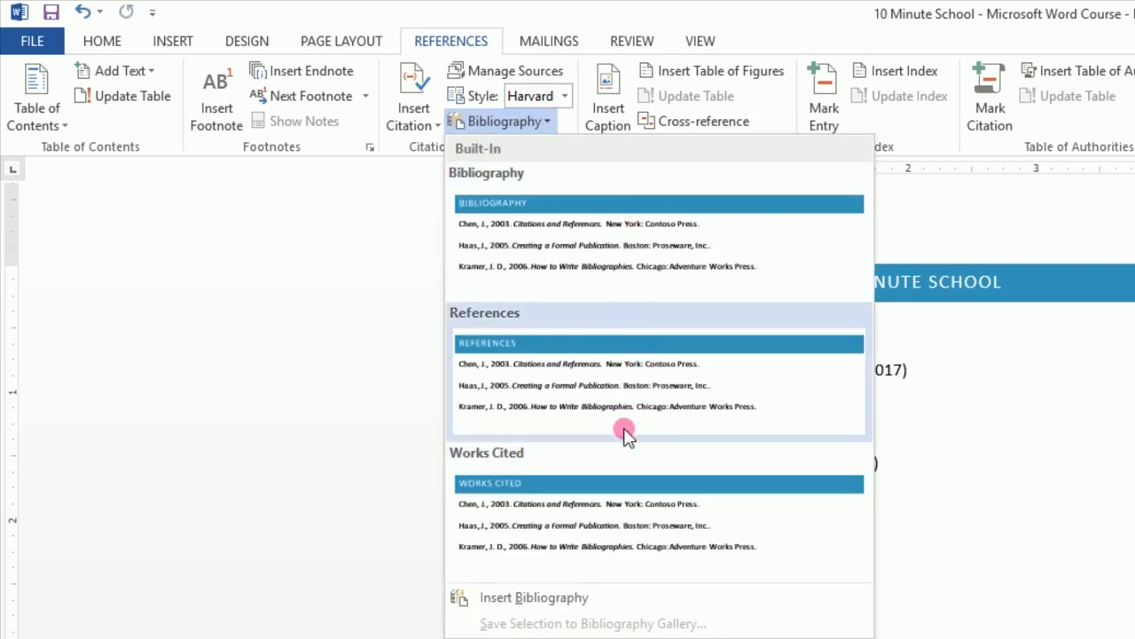
{"action": "left_click", "coordinate": [593, 319]}
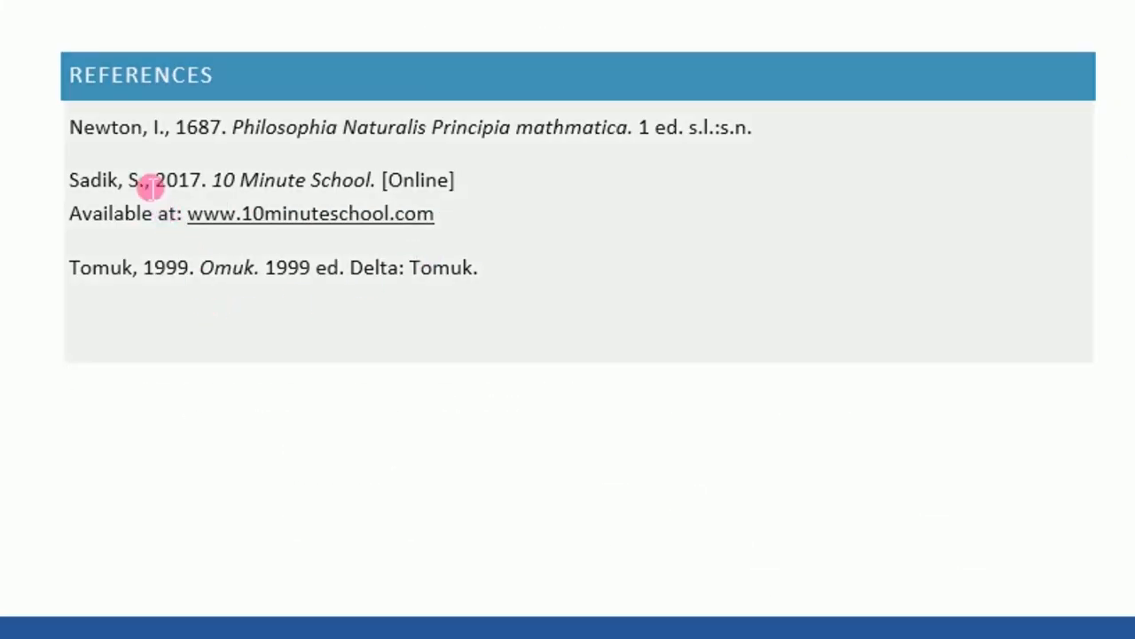